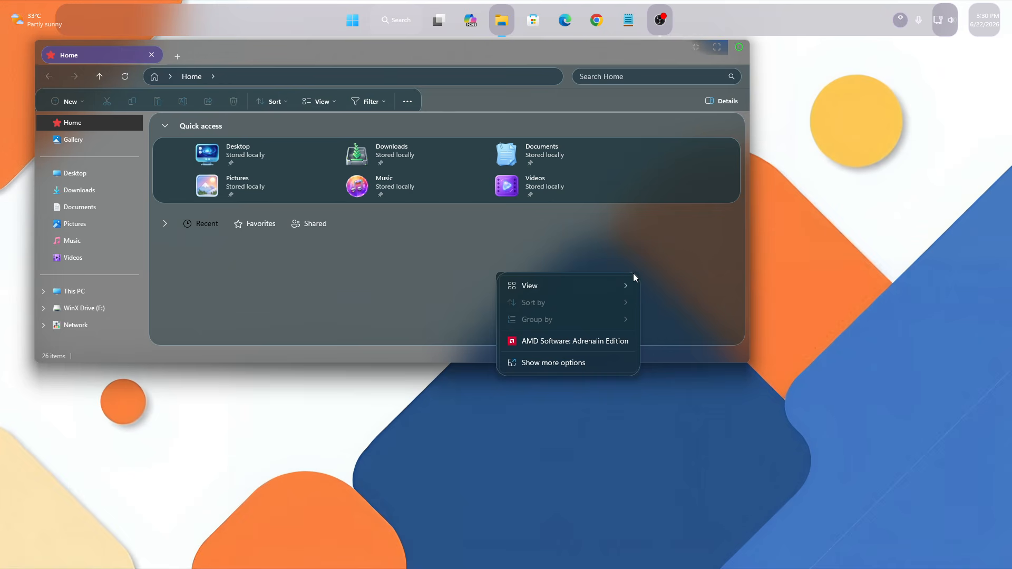
# Open This PC, select its drives and switch the listing to the Details view.
pyautogui.click(695, 272)
pyautogui.click(111, 291)
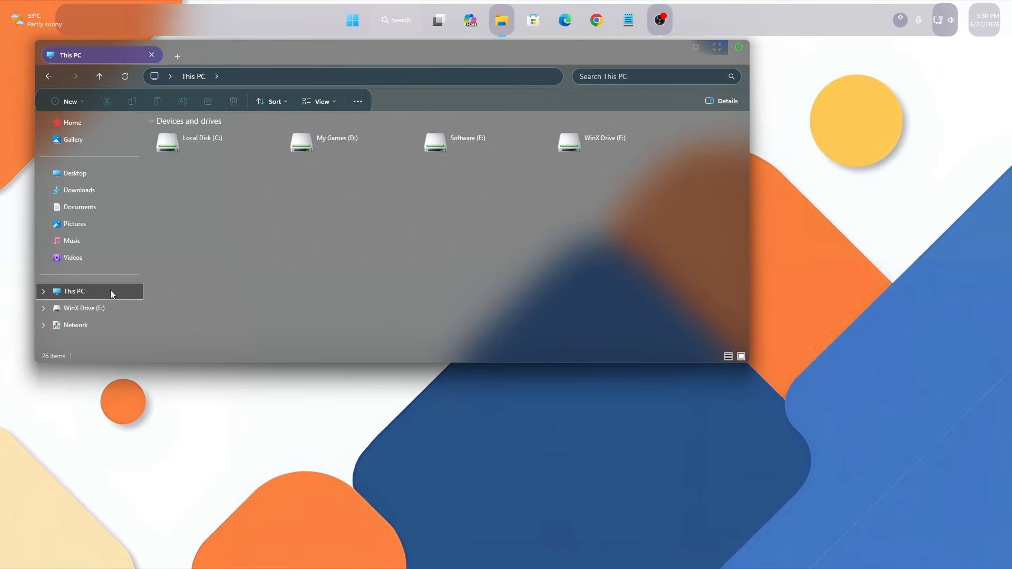
pyautogui.moveTo(189, 184); pyautogui.dragTo(633, 139)
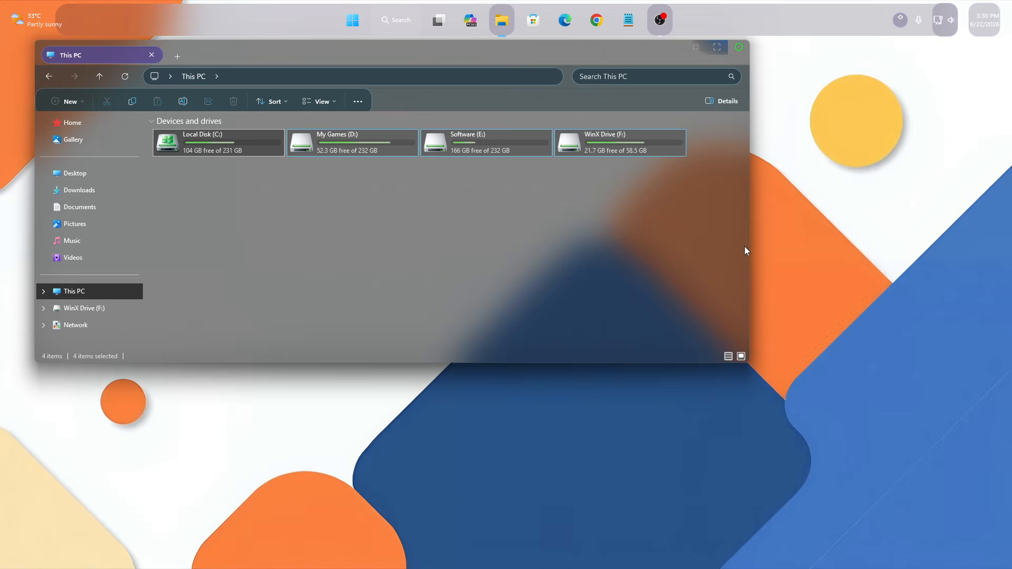
pyautogui.click(728, 356)
pyautogui.click(362, 269)
# Switch the drive listing in This PC to the Content view.
pyautogui.rightClick(457, 275)
pyautogui.moveTo(487, 287)
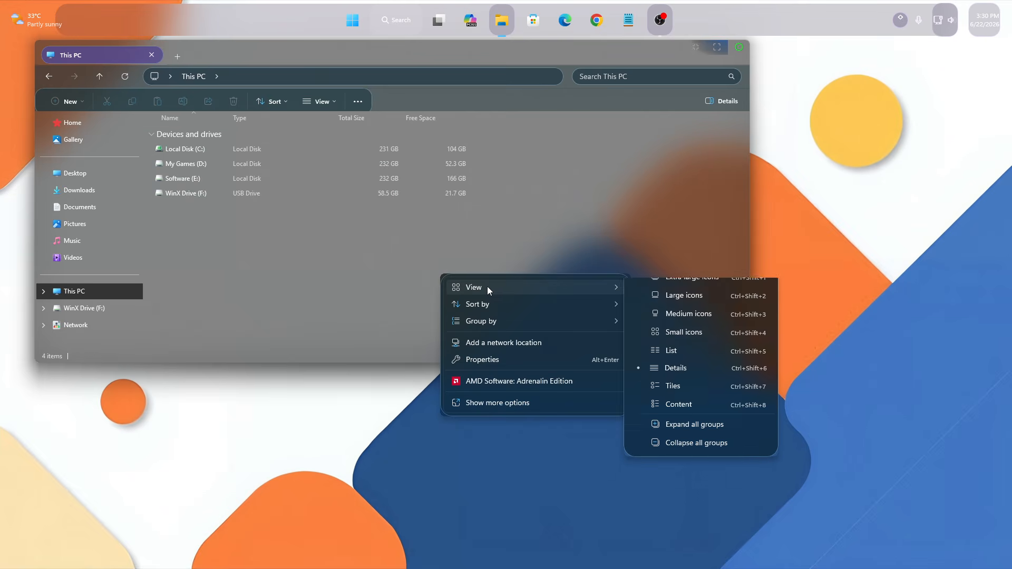
pyautogui.click(682, 403)
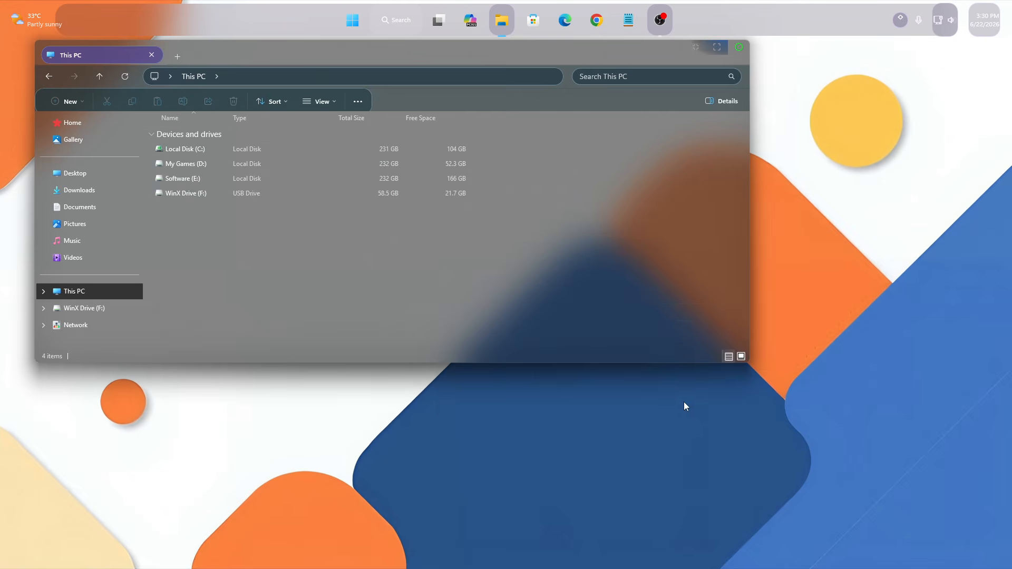
pyautogui.rightClick(586, 269)
pyautogui.moveTo(617, 273)
pyautogui.click(844, 406)
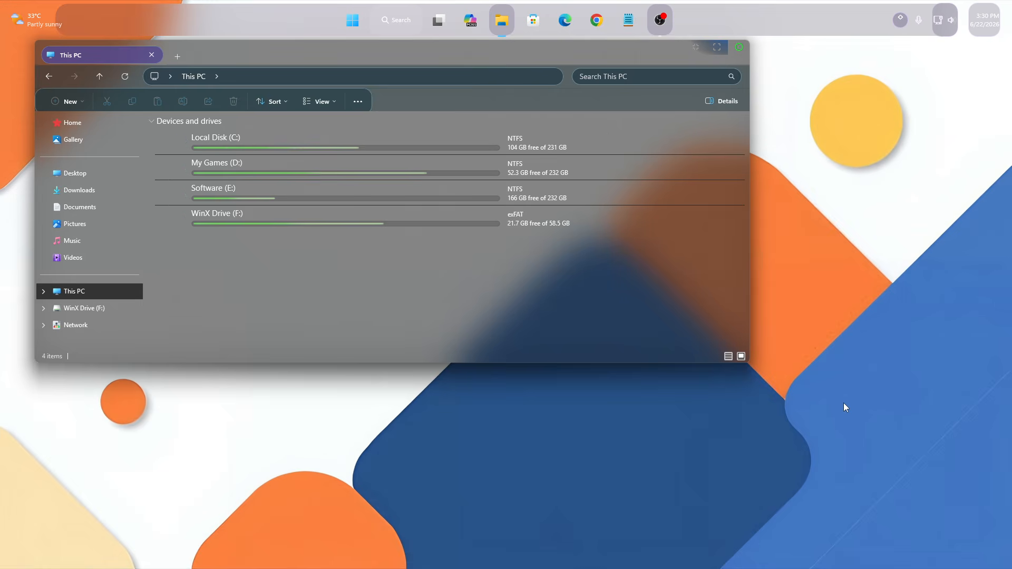
# Select all drives and switch the This PC listing to the Tiles view.
pyautogui.hotkey('ctrl', 'a')
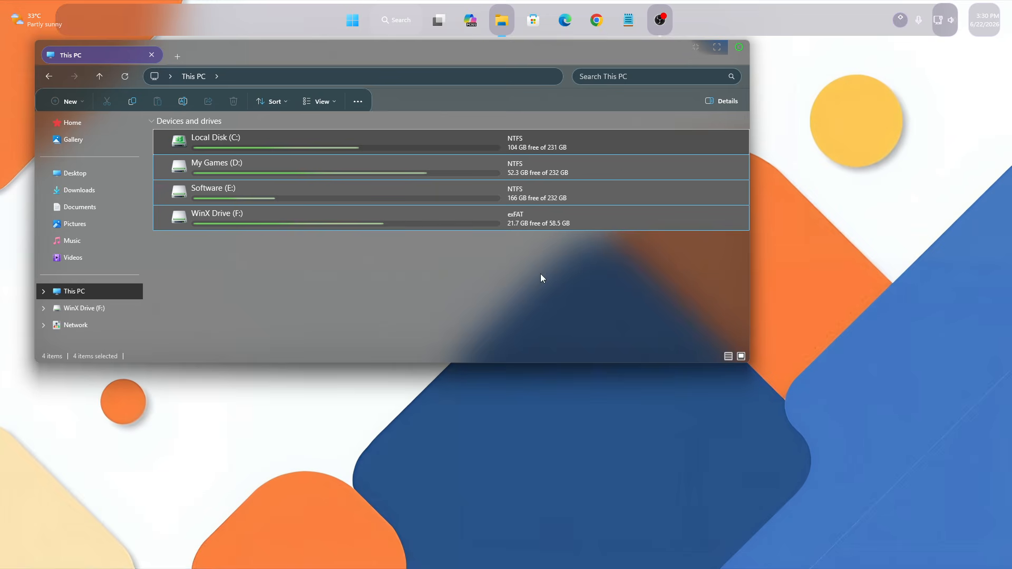
pyautogui.rightClick(541, 277)
pyautogui.moveTo(590, 284)
pyautogui.click(746, 405)
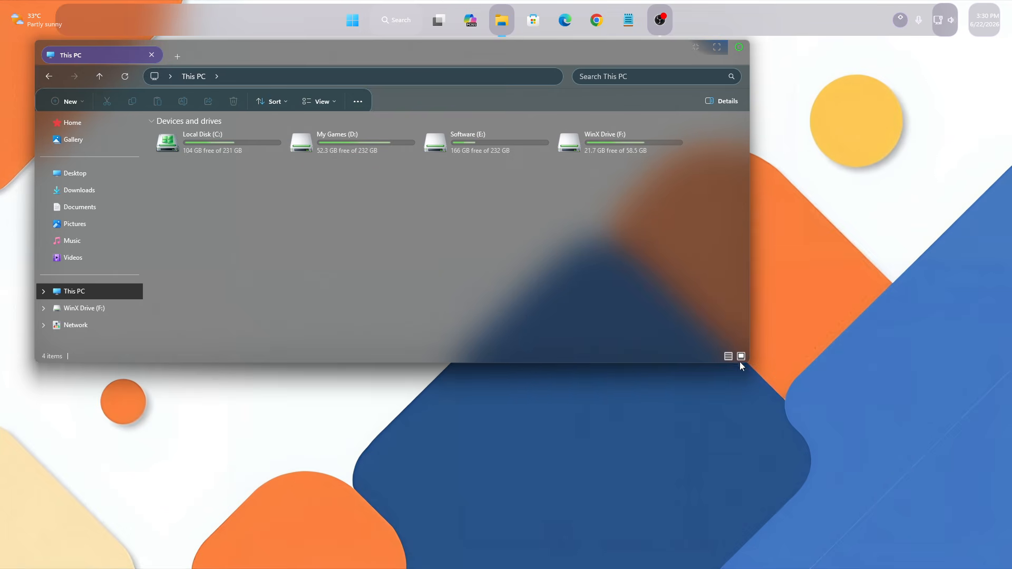
# Open Local Disk (C:), centre the window on the desktop and examine all its folders in the Details view.
pyautogui.rightClick(218, 144)
pyautogui.click(280, 187)
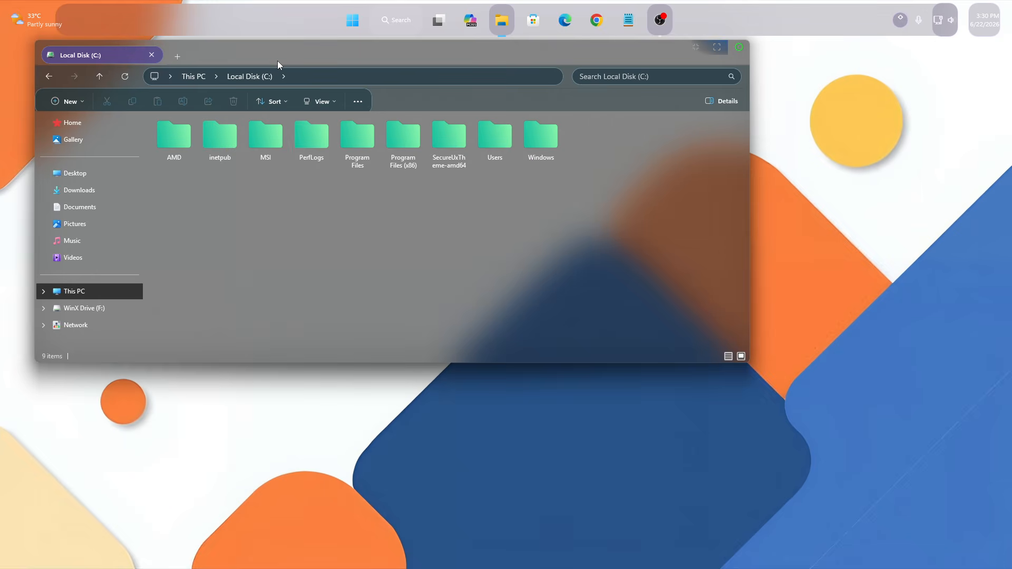
pyautogui.moveTo(307, 57); pyautogui.dragTo(431, 136)
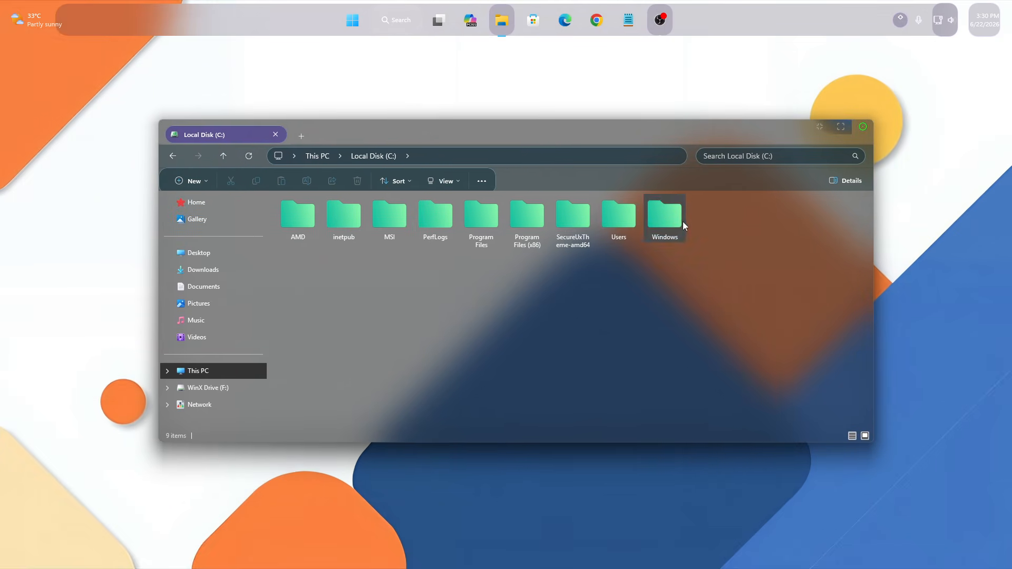
pyautogui.click(852, 436)
pyautogui.moveTo(451, 327); pyautogui.dragTo(454, 175)
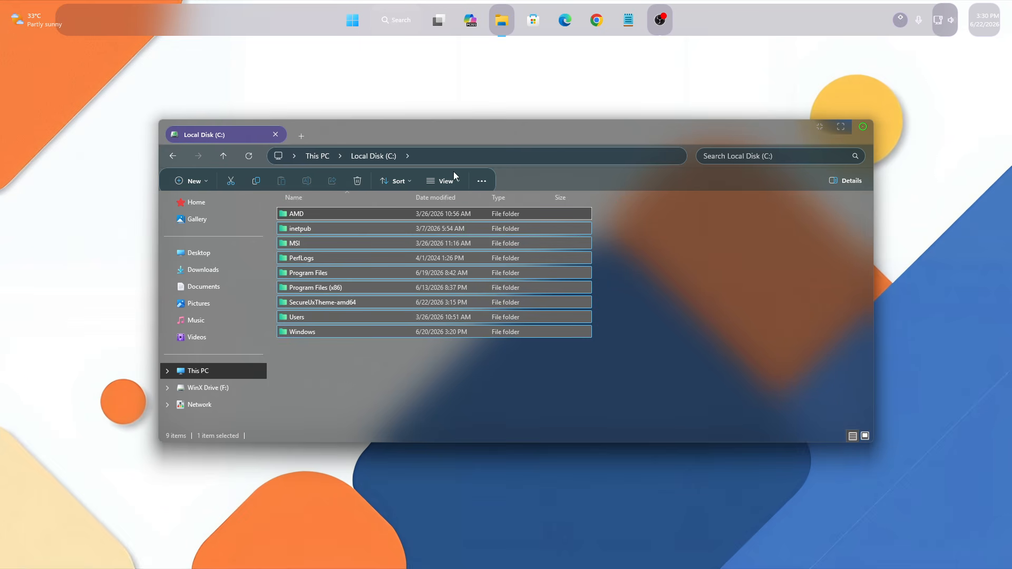
# Switch the Local Disk (C:) folders to large icons and close the window after viewing them.
pyautogui.click(865, 436)
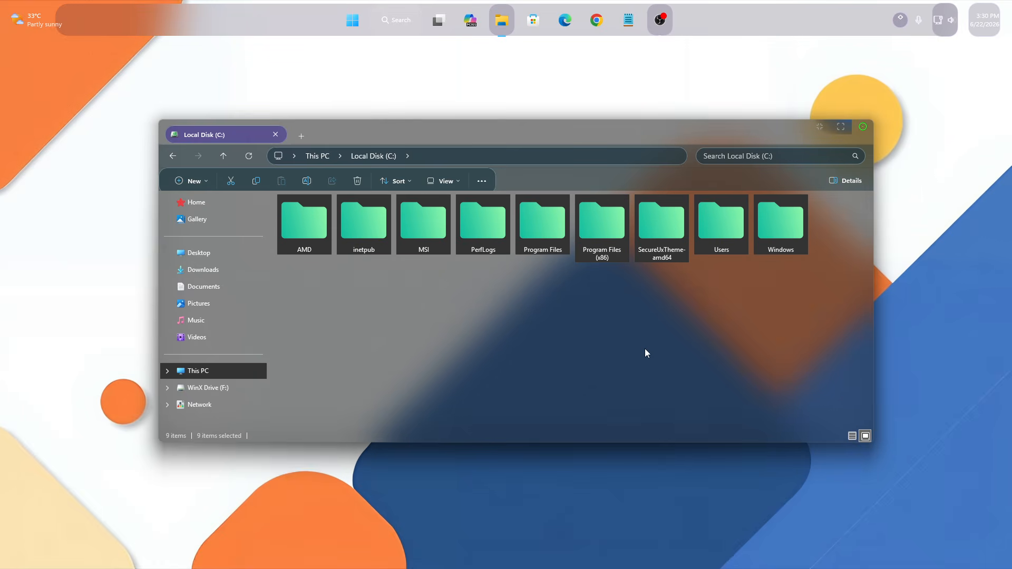
pyautogui.moveTo(463, 124); pyautogui.dragTo(460, 129)
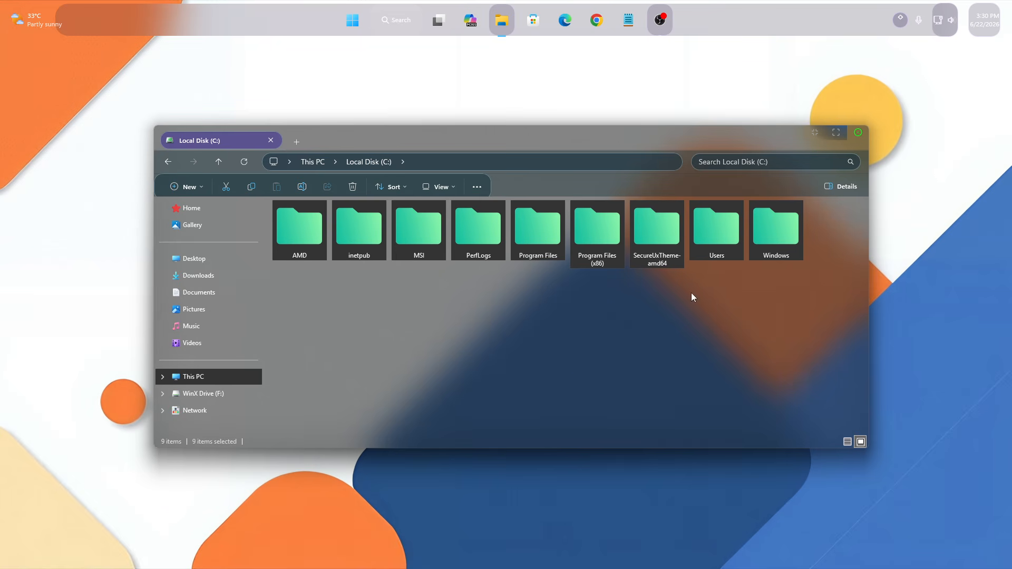
pyautogui.click(859, 133)
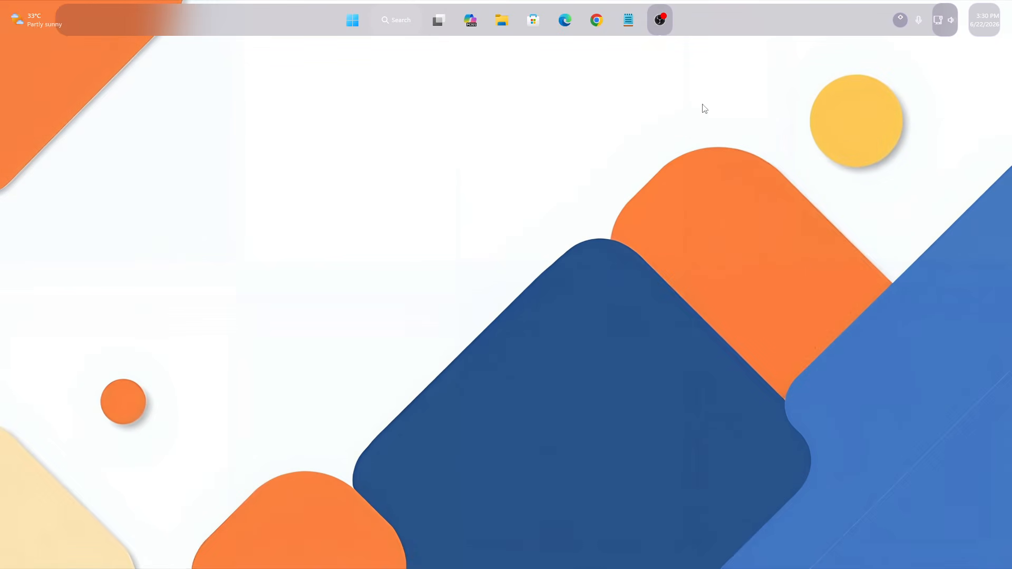
# Open the Start menu, look through its pinned apps and app list, and close it.
pyautogui.click(360, 19)
pyautogui.scroll(-2, 560, 223)
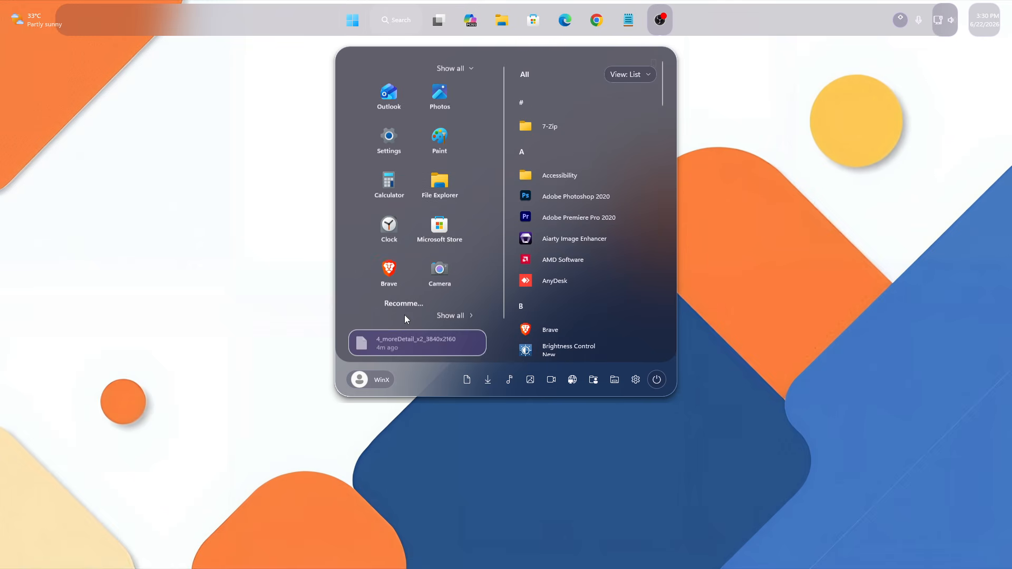
pyautogui.click(353, 21)
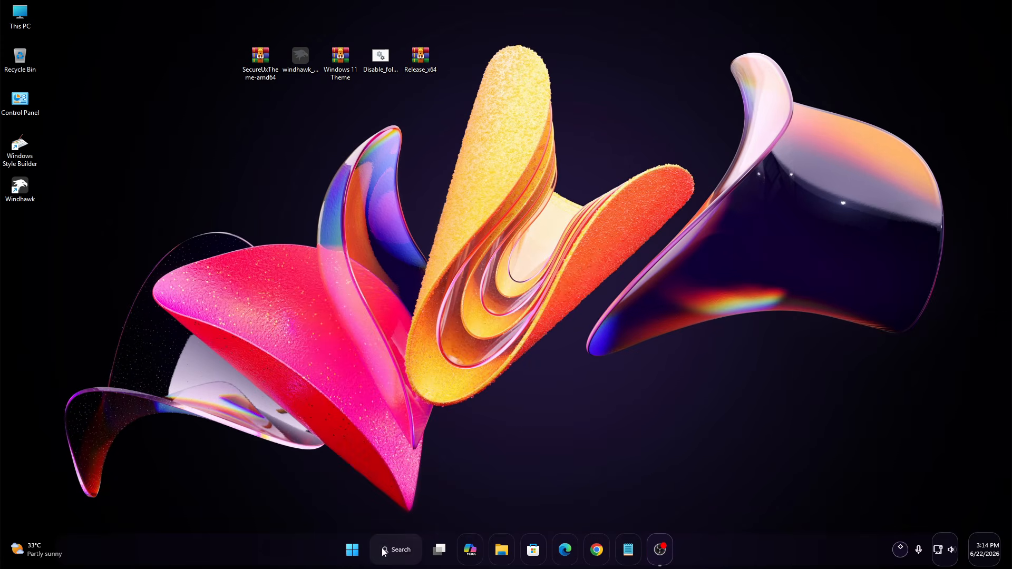
# Search Windows for "Create a restore point" and open its System Protection settings.
pyautogui.click(383, 551)
pyautogui.write('Creat')
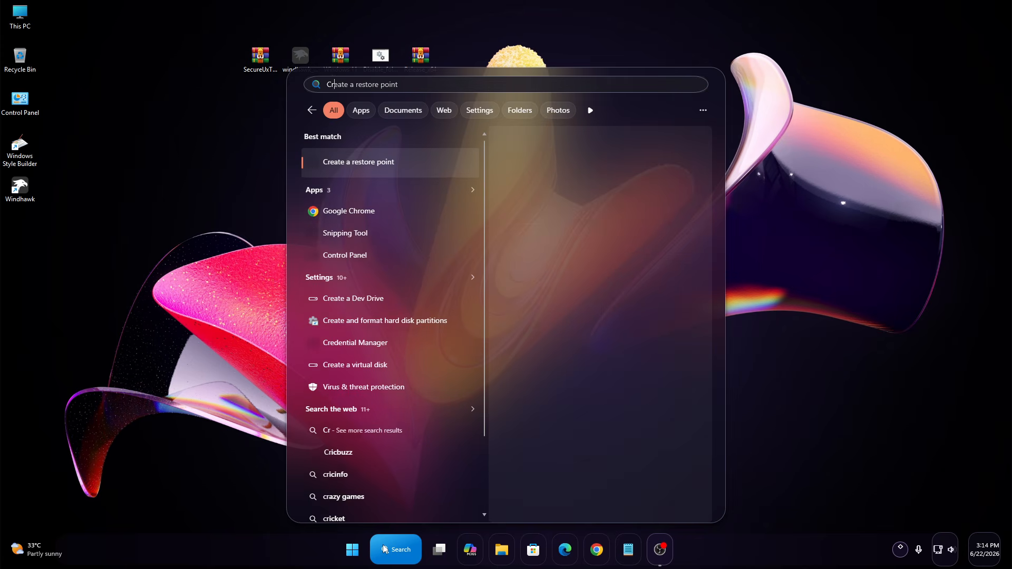
pyautogui.write('e a')
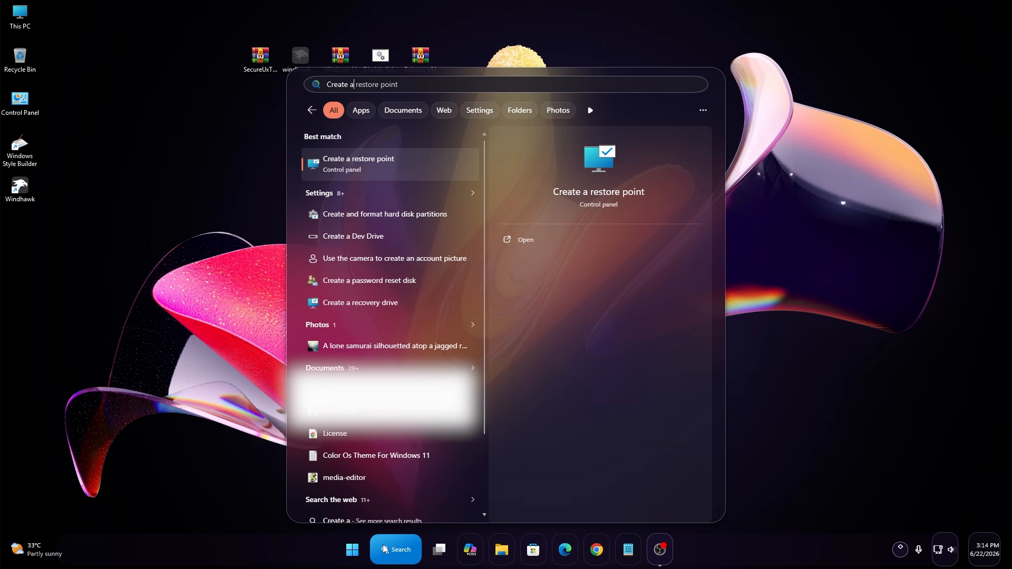
pyautogui.click(372, 177)
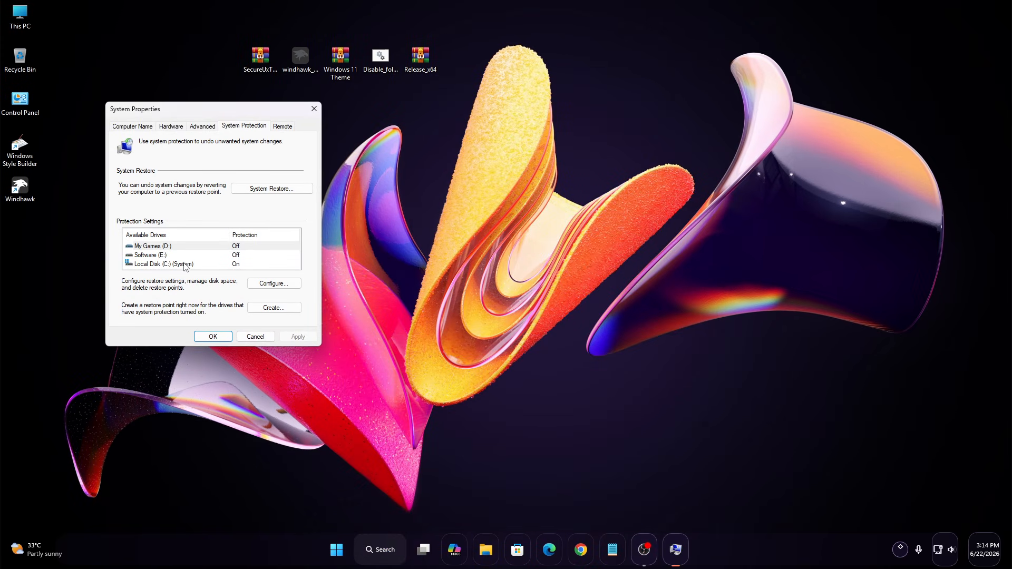
# Create a restore point with a description for the Local Disk (C:) system drive and close System Properties.
pyautogui.click(185, 265)
pyautogui.click(274, 308)
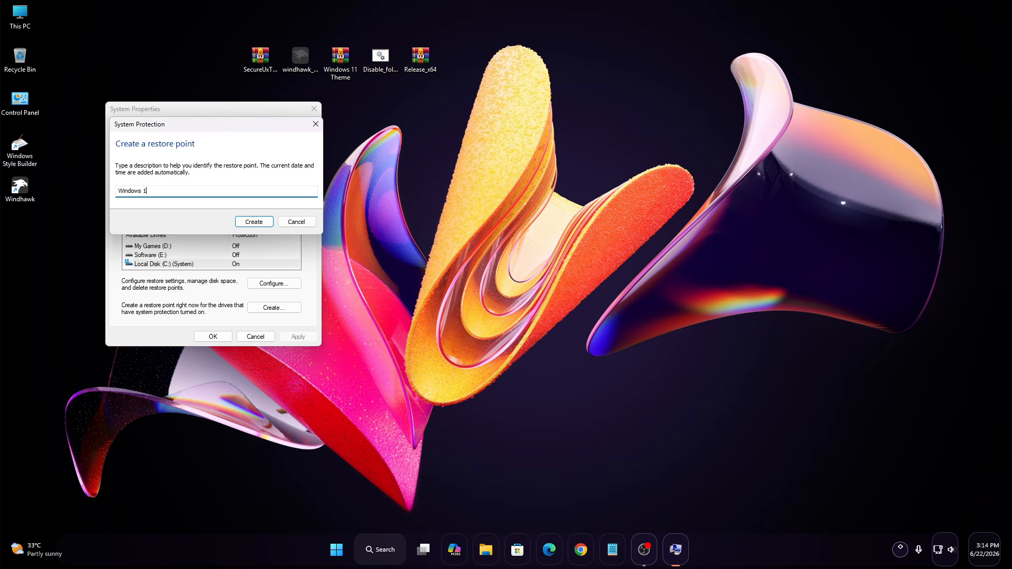
pyautogui.click(247, 225)
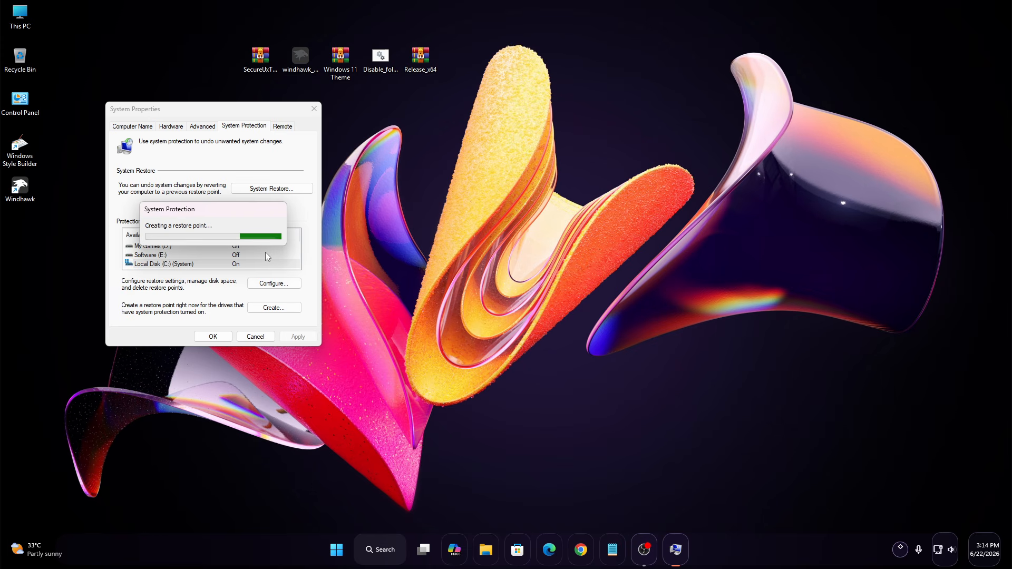
pyautogui.click(274, 230)
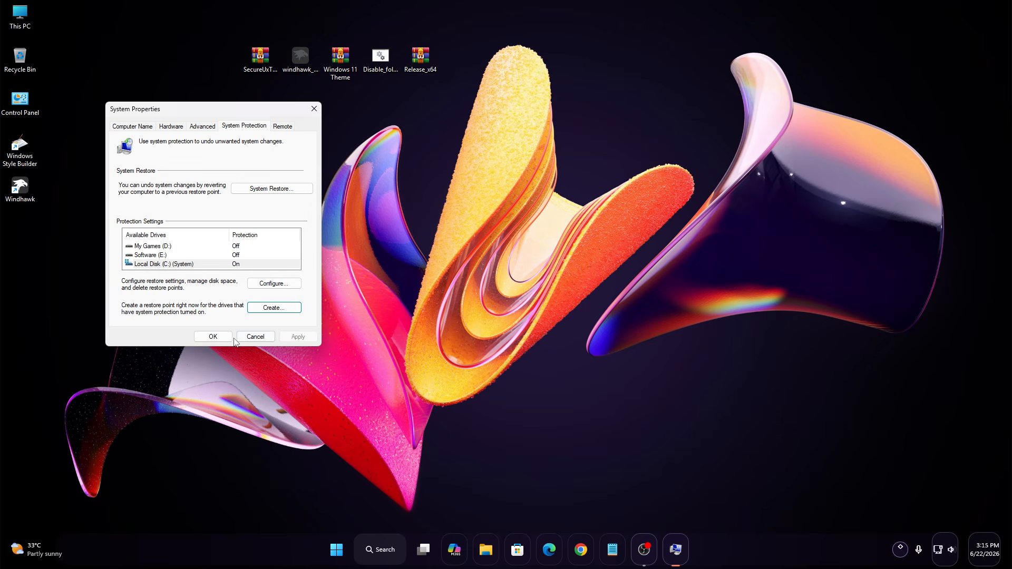
pyautogui.click(230, 337)
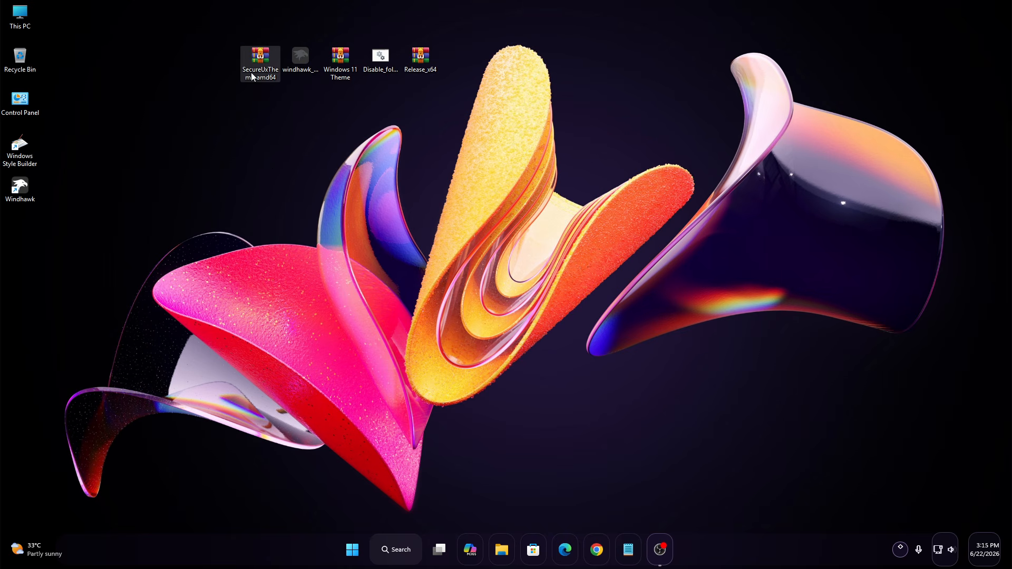
# Extract the SecureUxTheme-amd64 archive to the desktop with WinRAR's Extract files option.
pyautogui.rightClick(253, 73)
pyautogui.moveTo(334, 307)
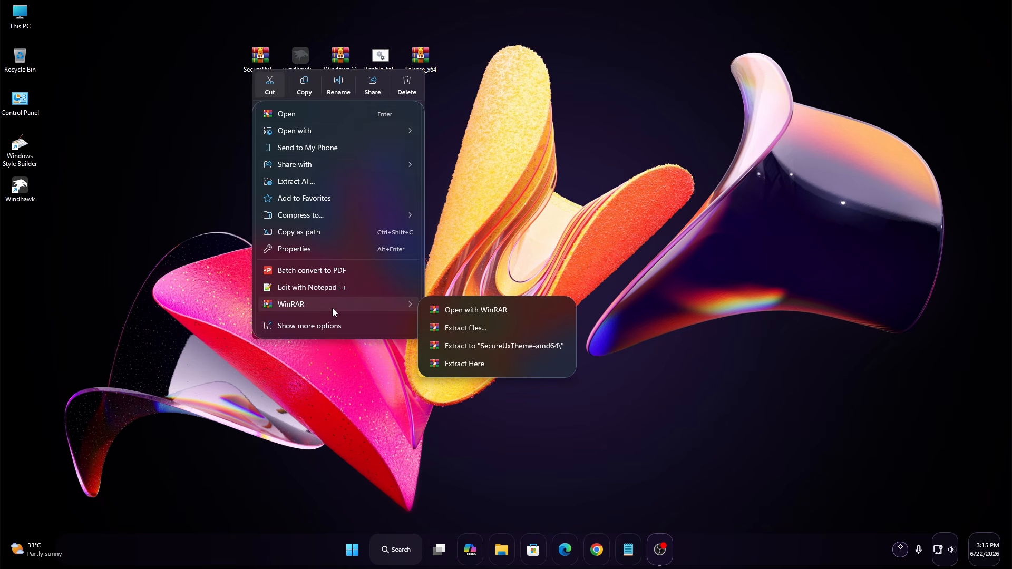
pyautogui.click(461, 327)
pyautogui.click(542, 401)
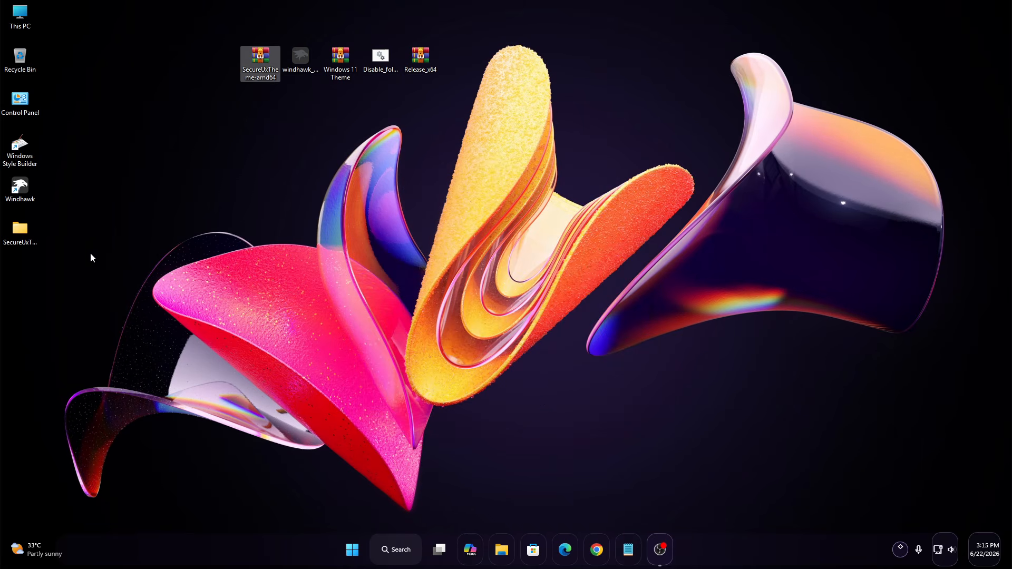
# Move the extracted SecureUxTheme-amd64 folder from the desktop to the root of Local Disk (C:).
pyautogui.rightClick(32, 238)
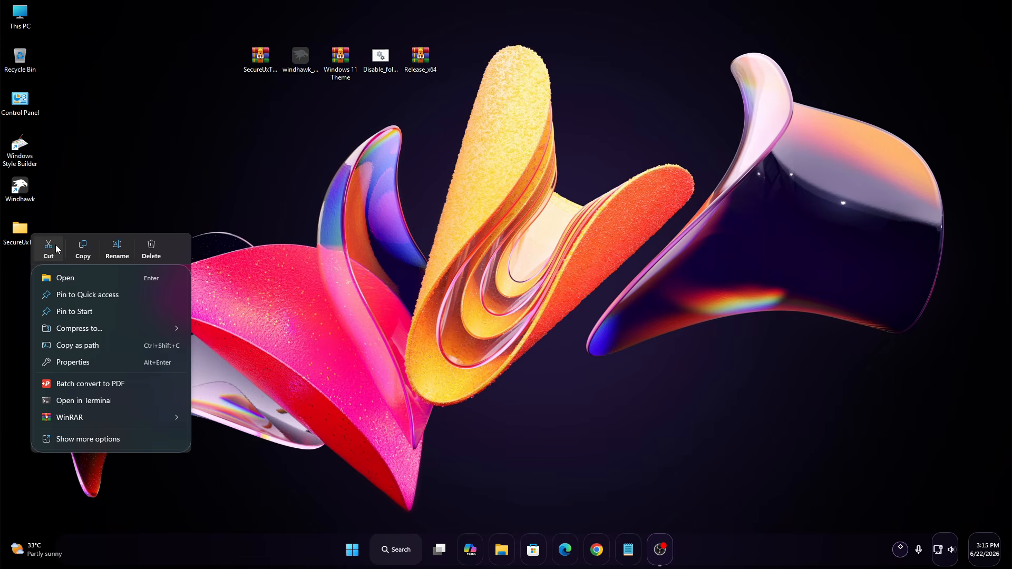
pyautogui.click(48, 247)
pyautogui.rightClick(22, 9)
pyautogui.click(47, 46)
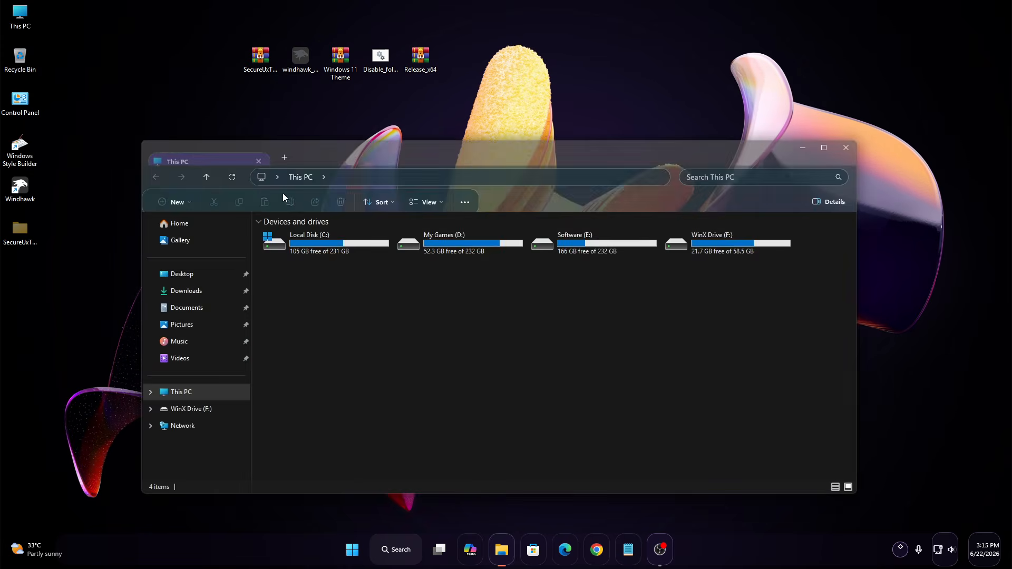
pyautogui.rightClick(310, 244)
pyautogui.click(364, 285)
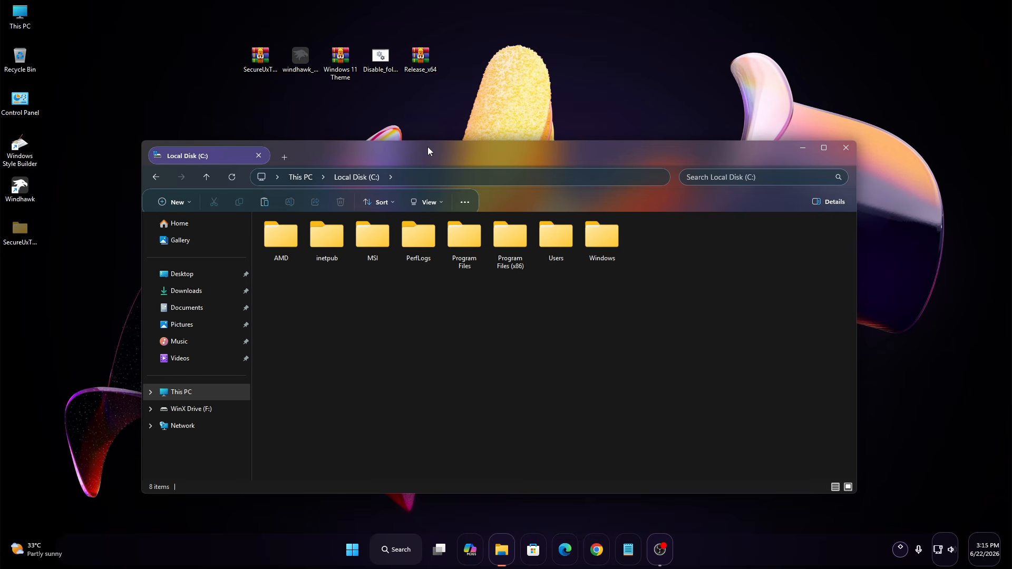
pyautogui.moveTo(428, 152); pyautogui.dragTo(437, 62)
pyautogui.rightClick(656, 271)
pyautogui.click(668, 287)
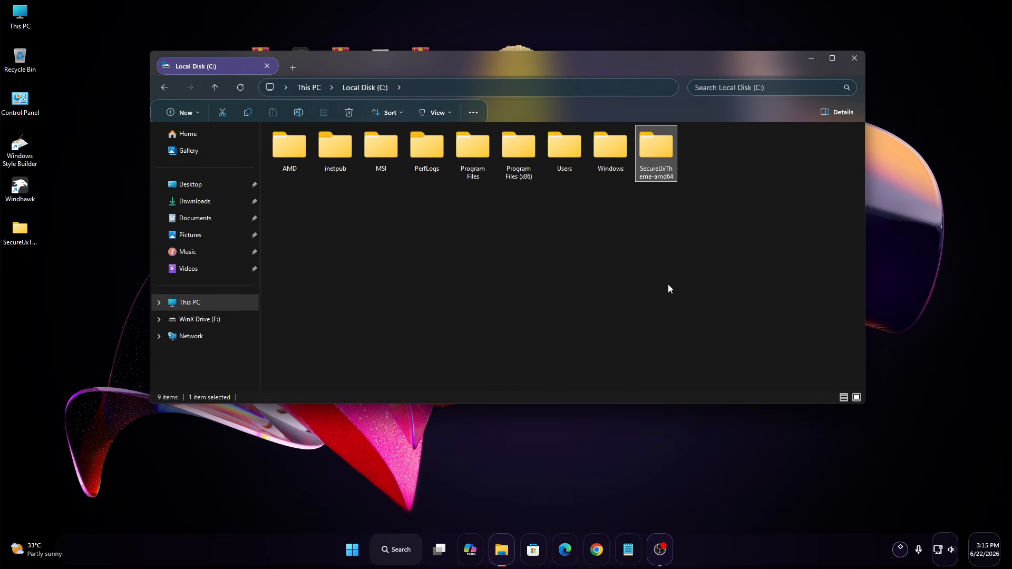
pyautogui.click(711, 227)
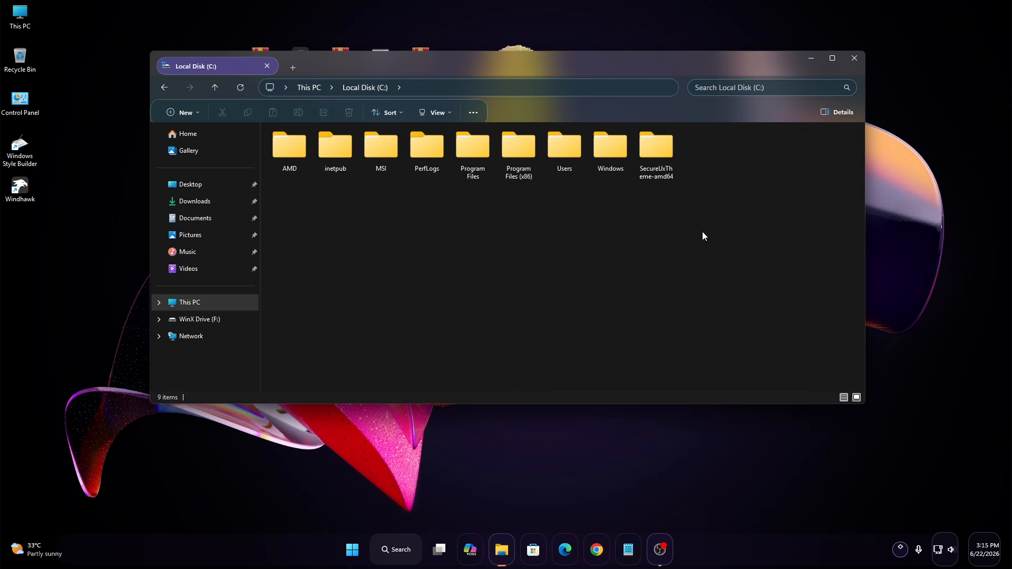
# Open the SecureUxTheme-amd64 folder on drive C: and run ThemeTool as administrator.
pyautogui.rightClick(654, 160)
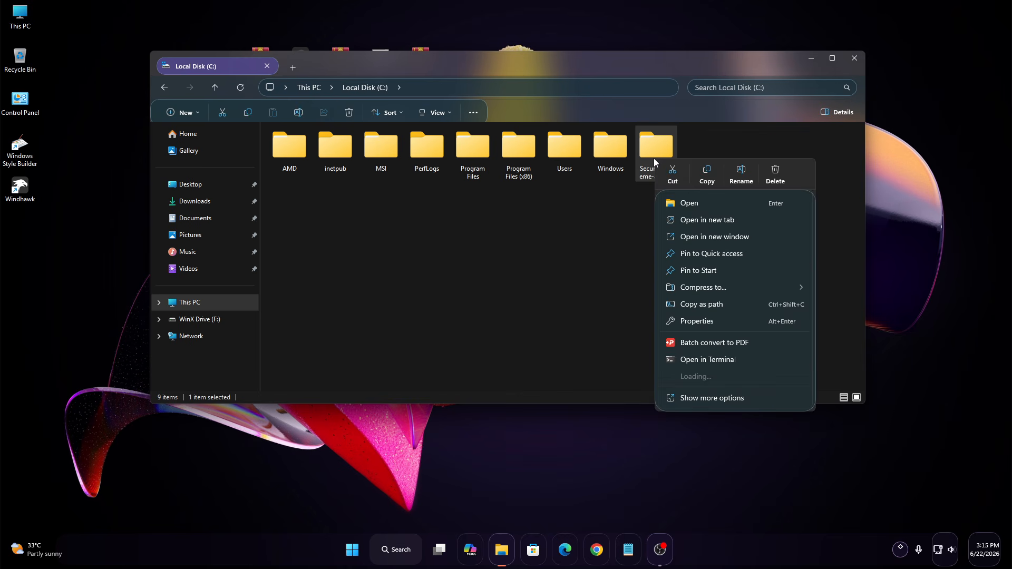
pyautogui.click(694, 209)
pyautogui.click(334, 160)
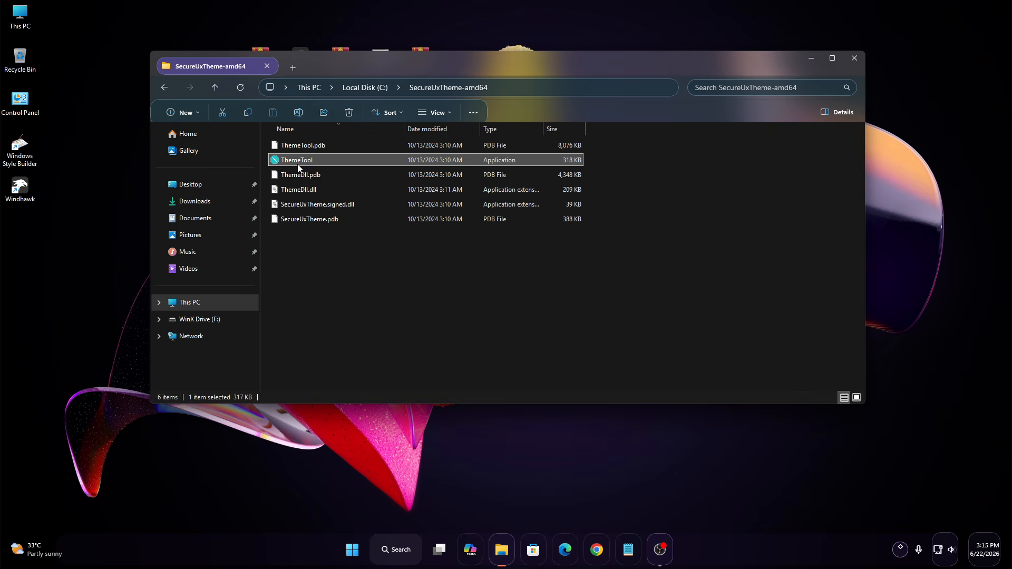
pyautogui.rightClick(332, 161)
pyautogui.click(352, 260)
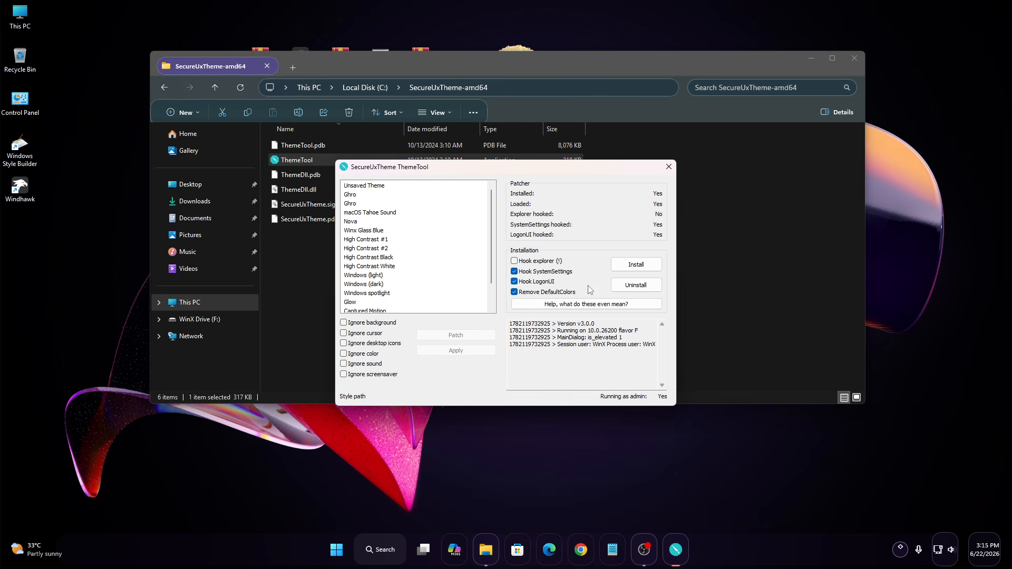
# Install the SecureUxTheme patcher with Hook SystemSettings, Hook LogonUI and Remove DefaultColors enabled, and reboot the computer.
pyautogui.click(622, 269)
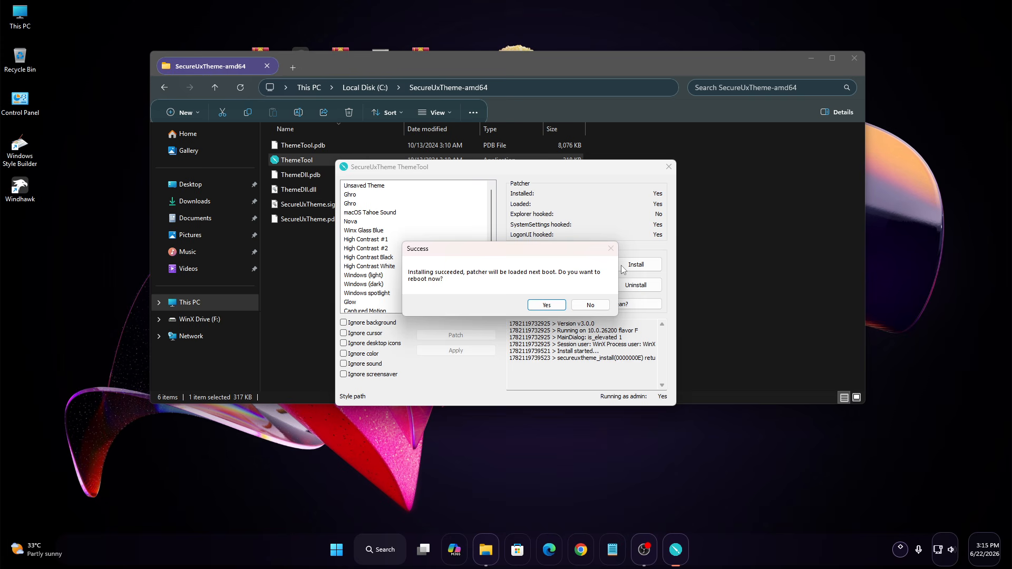
pyautogui.click(546, 306)
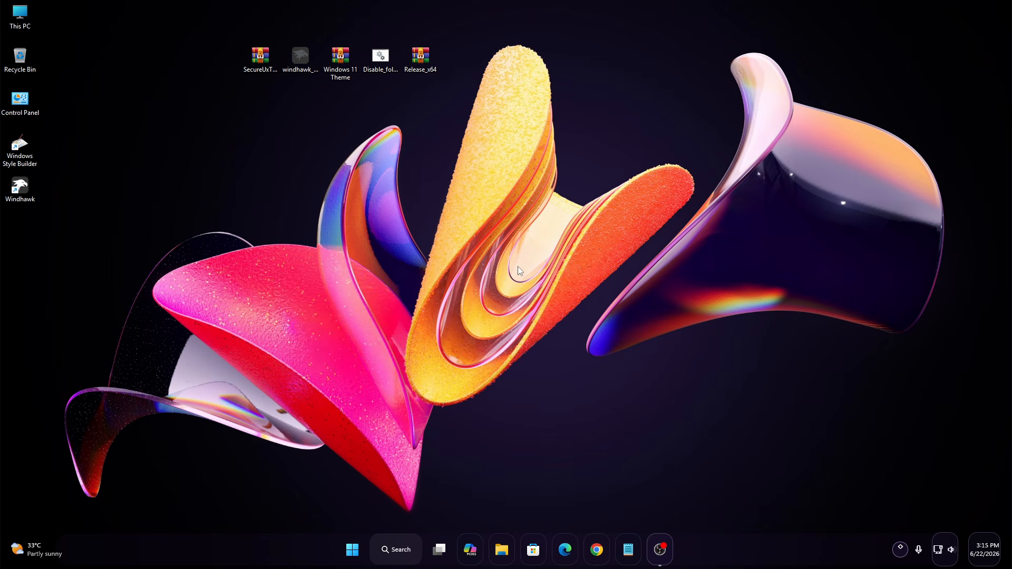
# Extract the Windows 11 Theme archive into a Windows 11 Theme folder on the desktop with WinRAR's Extract files option.
pyautogui.rightClick(338, 63)
pyautogui.moveTo(411, 300)
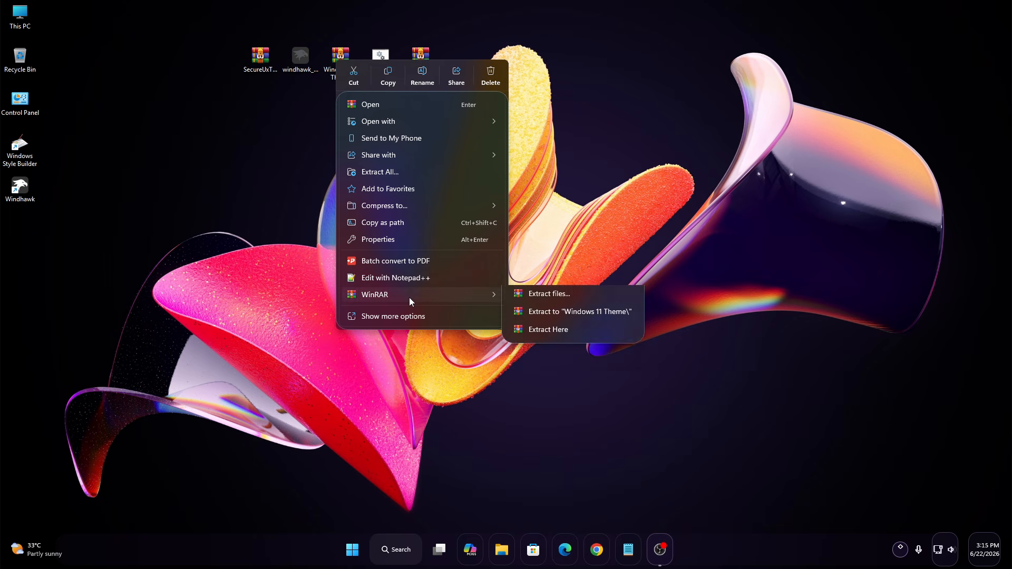
pyautogui.click(542, 326)
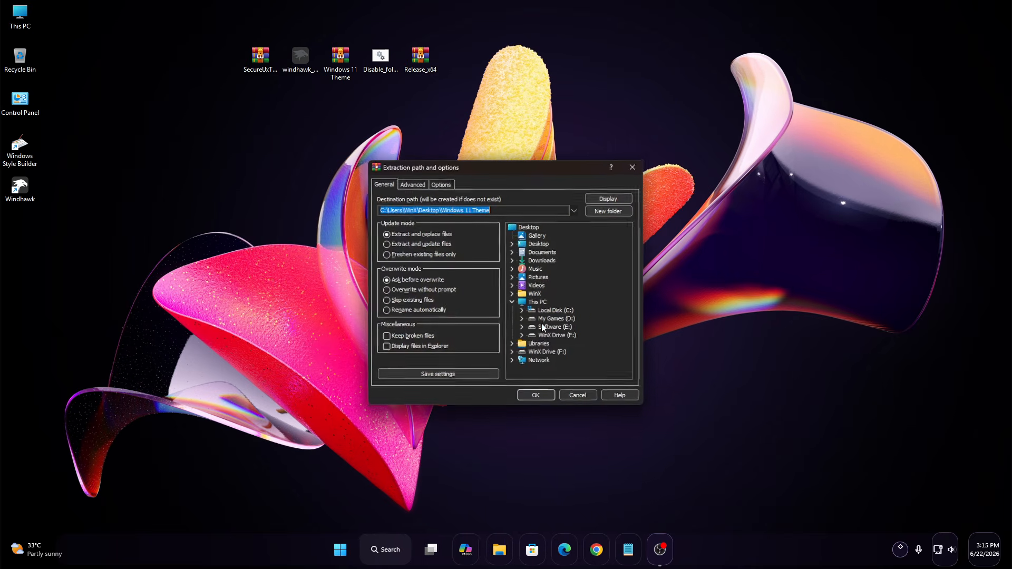
pyautogui.click(533, 395)
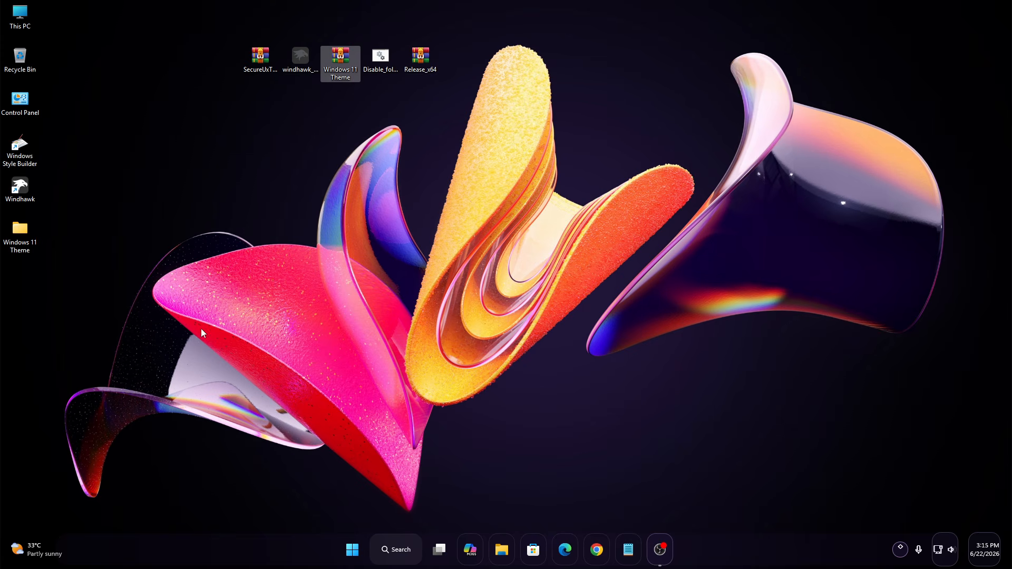
# Copy the Xeon folder and Xeon theme file from the innermost Windows 11 Theme subfolder of the extracted desktop folder.
pyautogui.rightClick(21, 231)
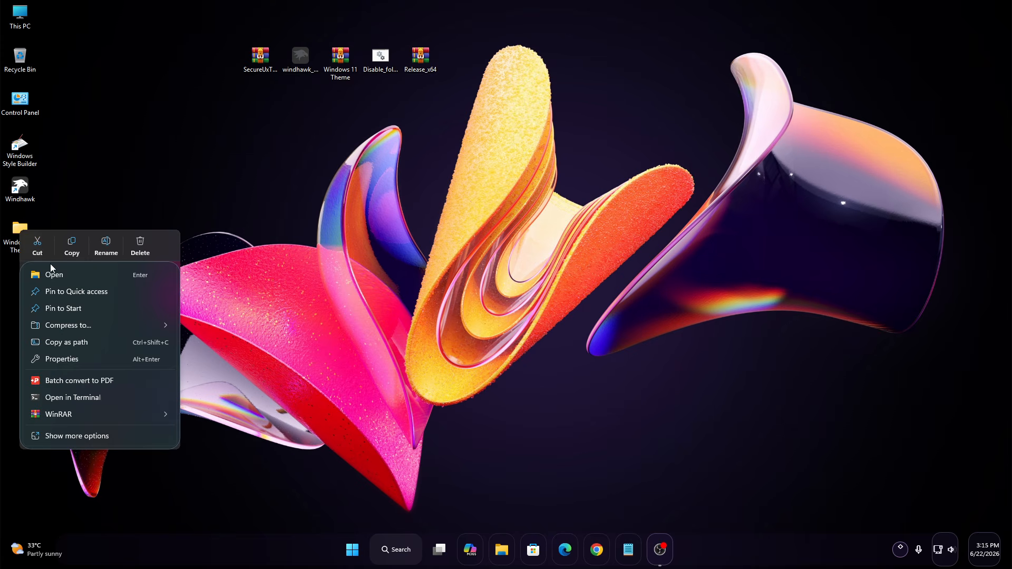
pyautogui.click(51, 273)
pyautogui.click(296, 145)
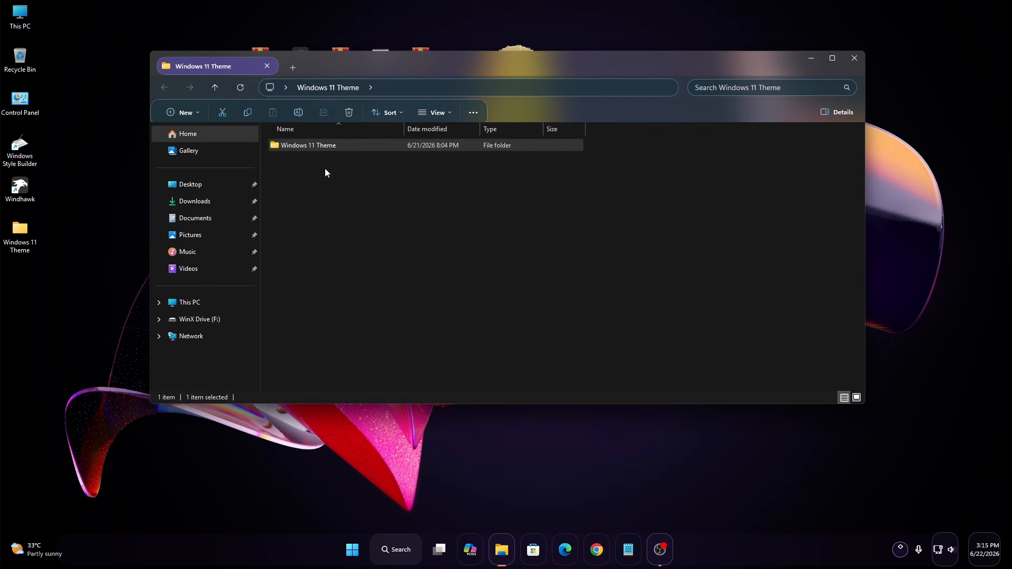
pyautogui.rightClick(298, 147)
pyautogui.click(333, 188)
pyautogui.click(294, 189)
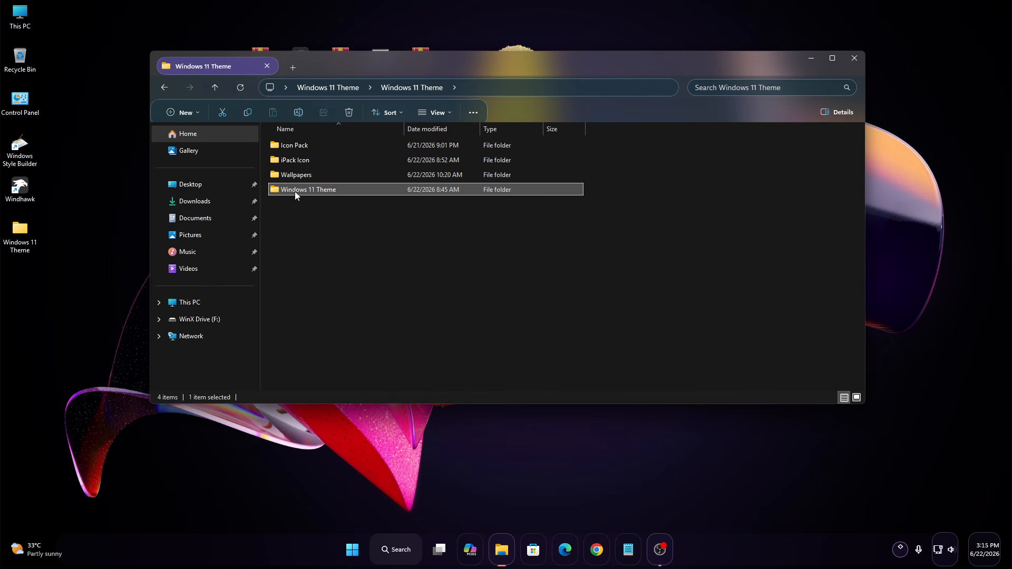
pyautogui.rightClick(295, 191)
pyautogui.click(326, 235)
pyautogui.moveTo(326, 245); pyautogui.dragTo(334, 158)
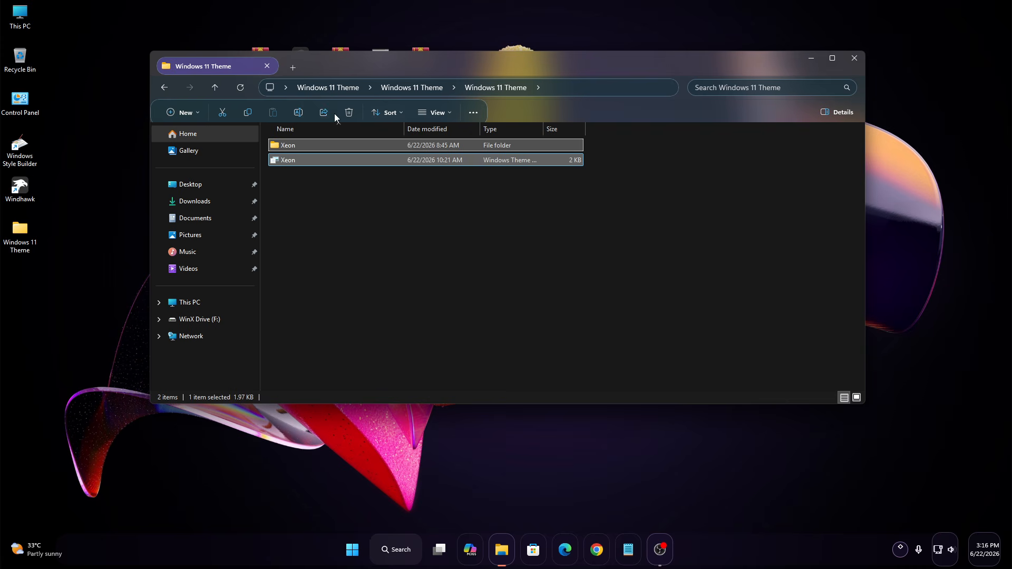
pyautogui.rightClick(332, 146)
pyautogui.click(383, 156)
# Open the C:\Windows\Resources\Themes folder in a second File Explorer window.
pyautogui.click(28, 20)
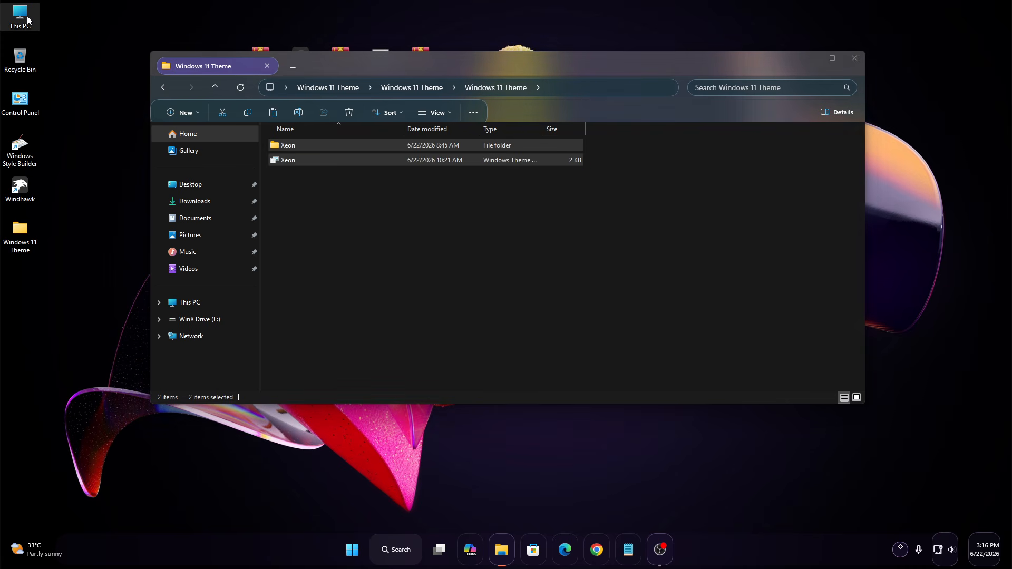
pyautogui.rightClick(28, 20)
pyautogui.click(75, 61)
pyautogui.click(360, 179)
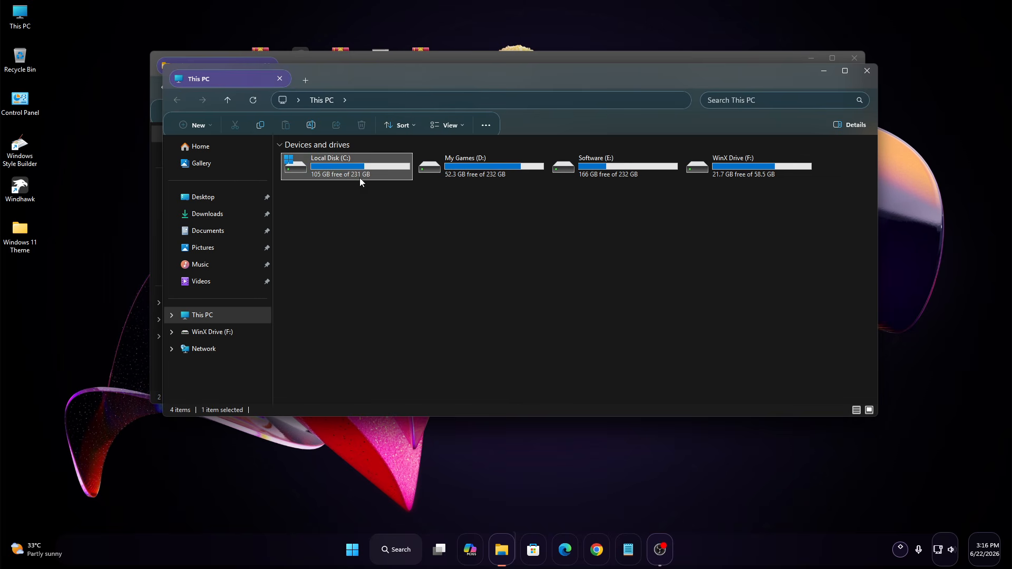
pyautogui.rightClick(360, 178)
pyautogui.click(397, 220)
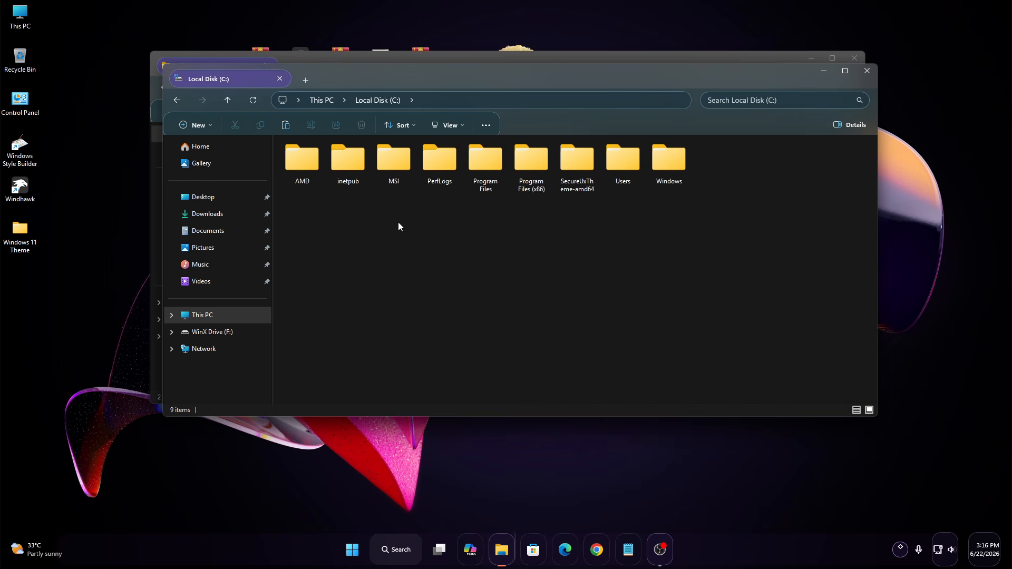
pyautogui.rightClick(656, 168)
pyautogui.click(694, 210)
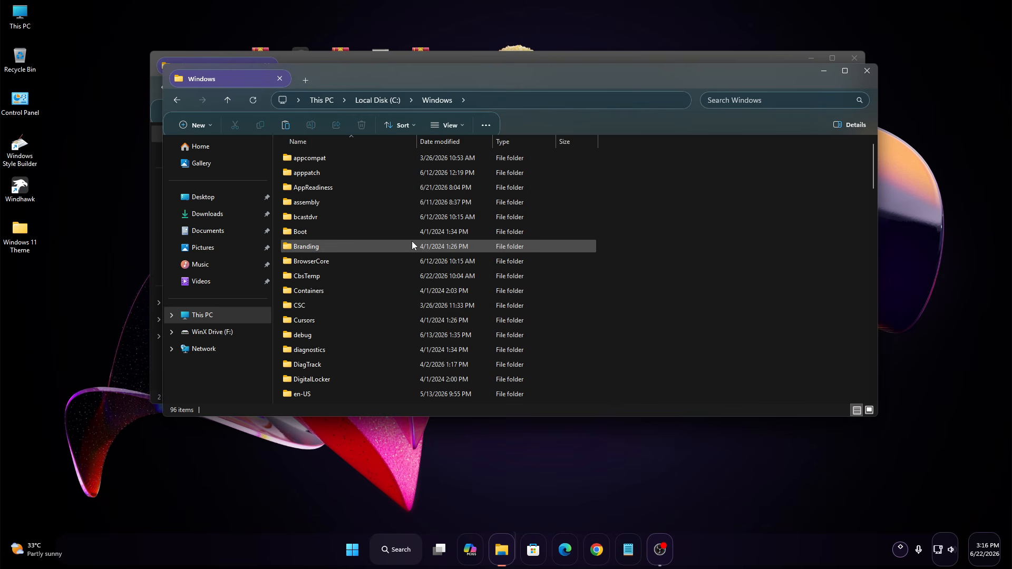
pyautogui.click(398, 244)
pyautogui.press('r')
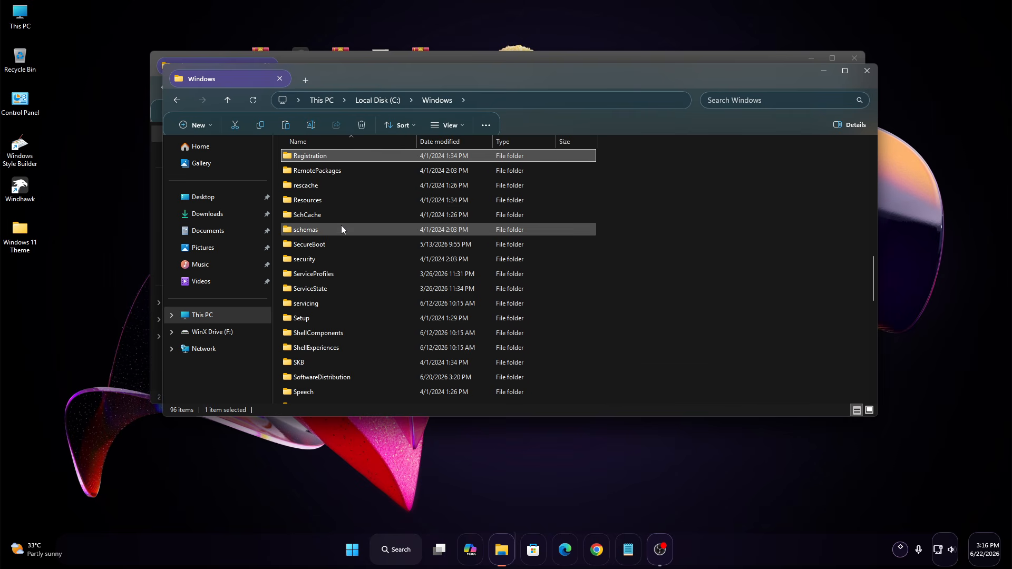
pyautogui.rightClick(321, 202)
pyautogui.click(337, 241)
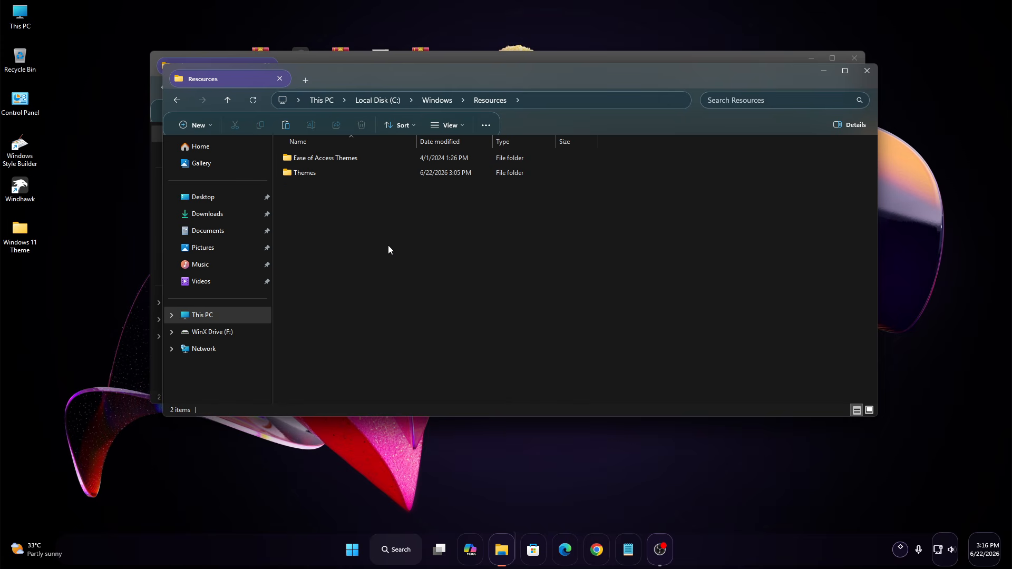
pyautogui.rightClick(325, 174)
pyautogui.click(363, 219)
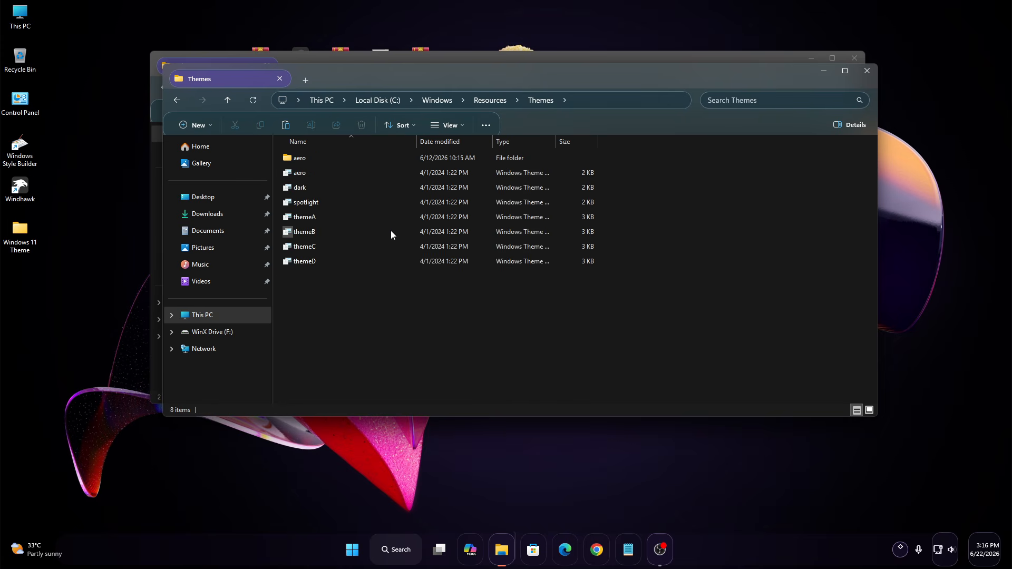
# Paste the Xeon folder and theme file into the Themes folder with administrator permission, and close both File Explorer windows.
pyautogui.rightClick(739, 258)
pyautogui.click(752, 270)
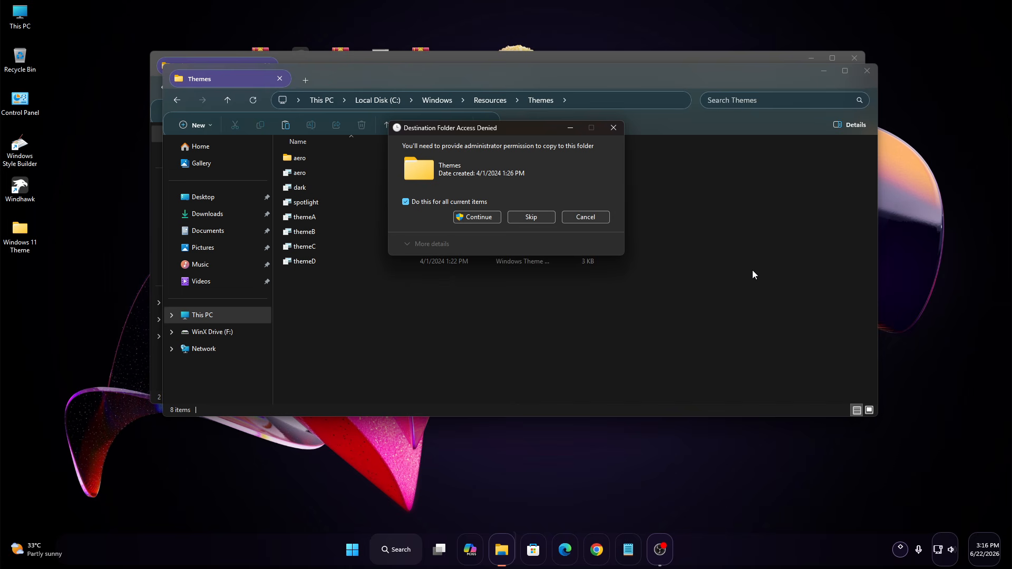
pyautogui.click(463, 217)
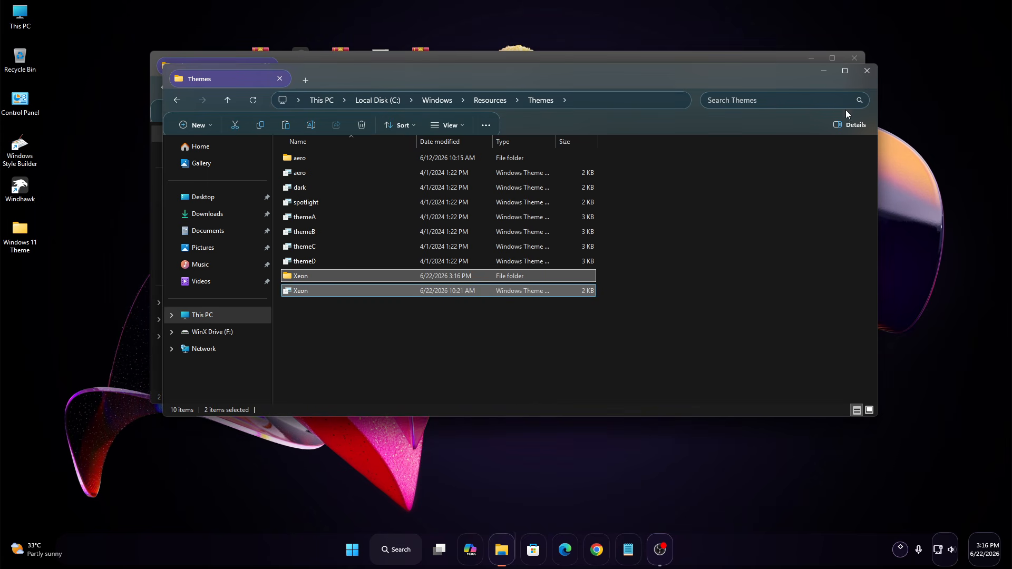
pyautogui.click(867, 71)
pyautogui.click(854, 58)
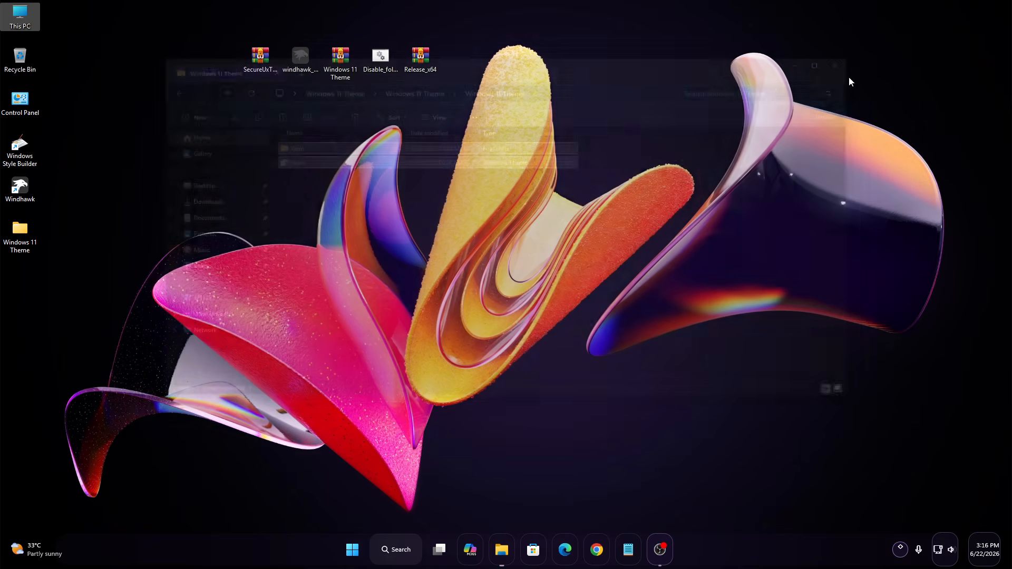
# Open the SecureUxTheme-amd64 folder on Local Disk (C:) and run ThemeTool as administrator.
pyautogui.rightClick(33, 33)
pyautogui.click(56, 70)
pyautogui.rightClick(340, 160)
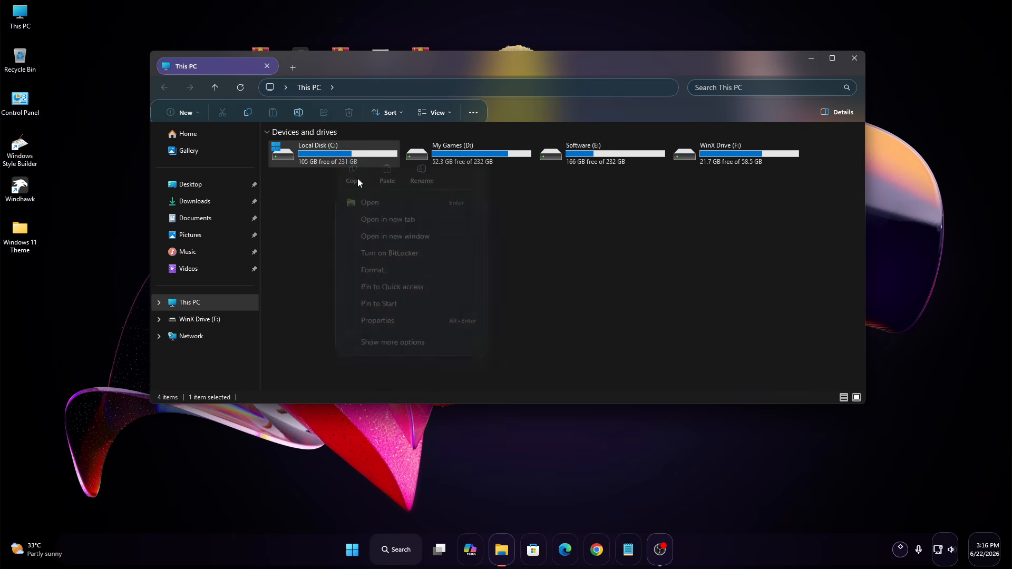
pyautogui.click(361, 172)
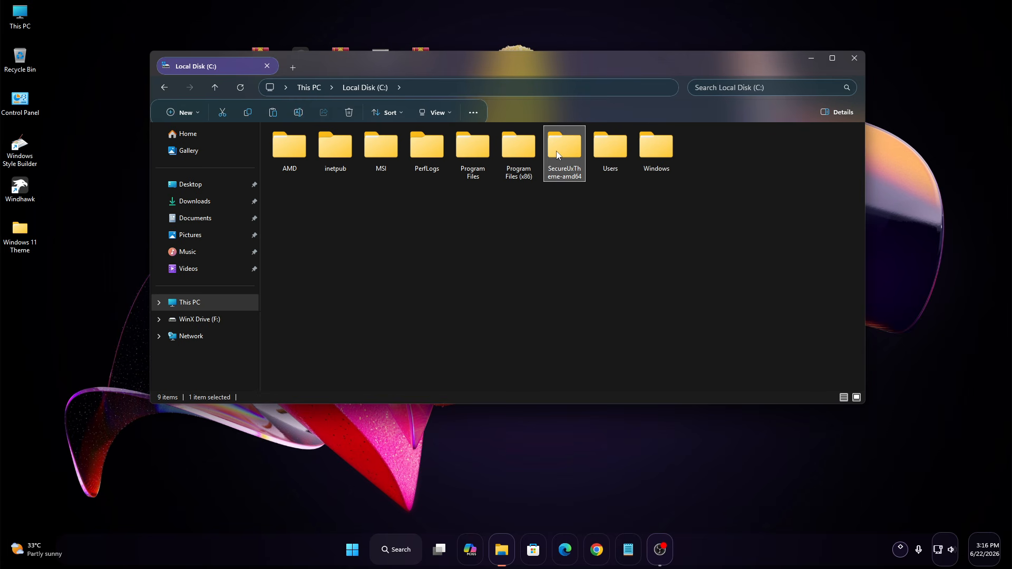
pyautogui.rightClick(561, 160)
pyautogui.click(585, 195)
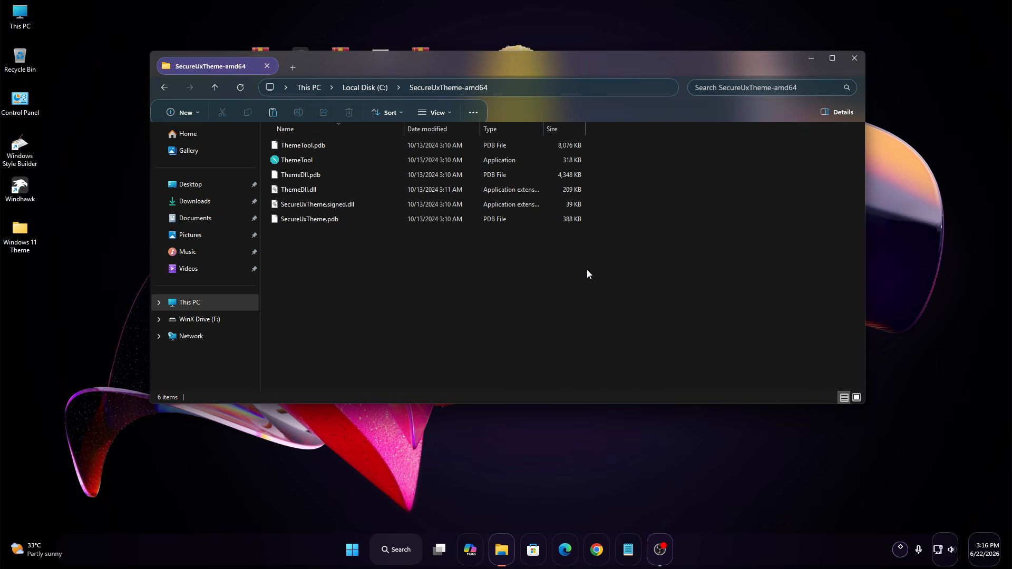
pyautogui.click(311, 160)
pyautogui.rightClick(311, 160)
pyautogui.click(346, 255)
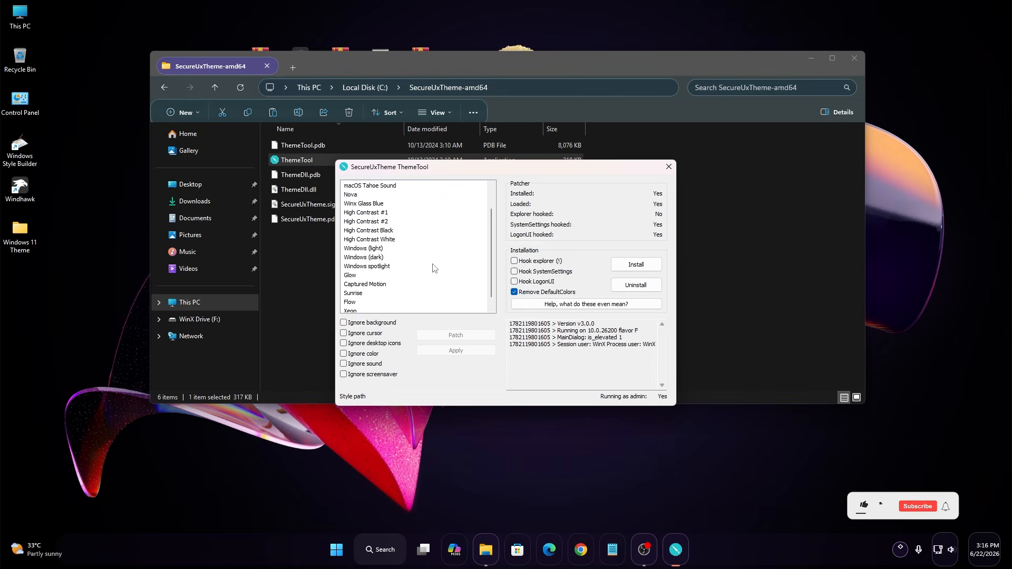
# Patch and apply the Xeon theme in ThemeTool, and close ThemeTool and the SecureUxTheme-amd64 folder.
pyautogui.scroll(-1, 433, 266)
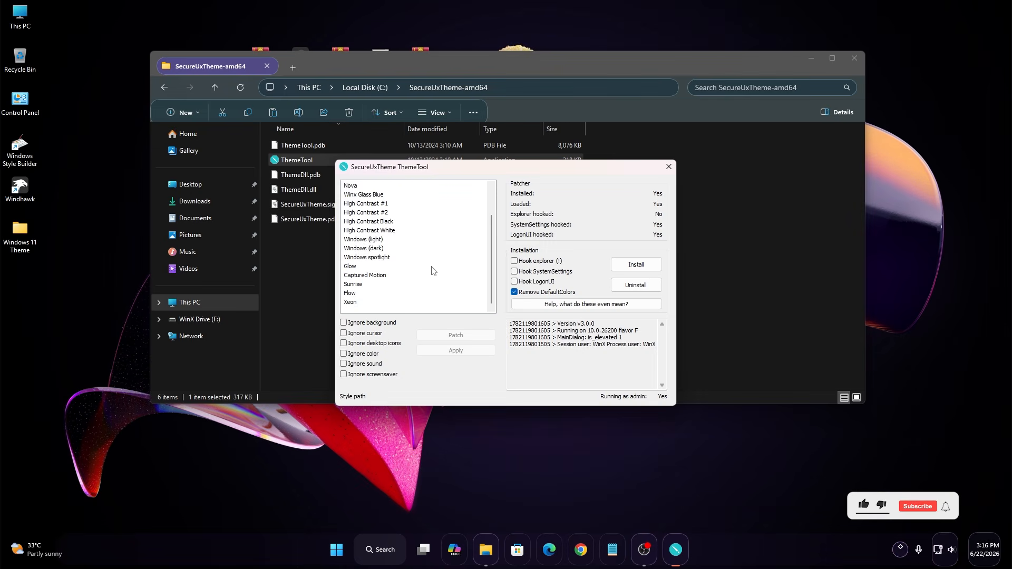
pyautogui.click(361, 303)
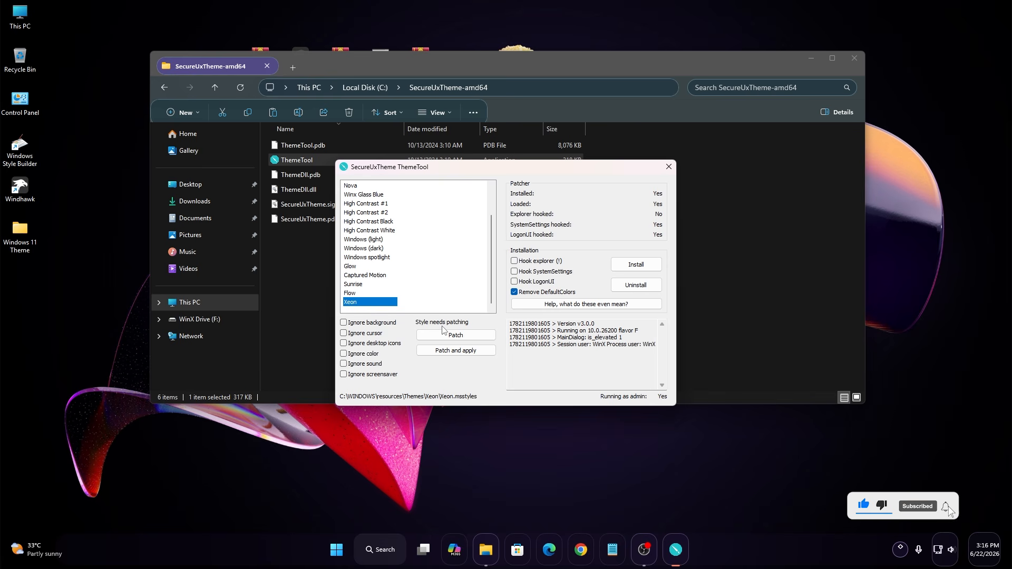
pyautogui.click(455, 350)
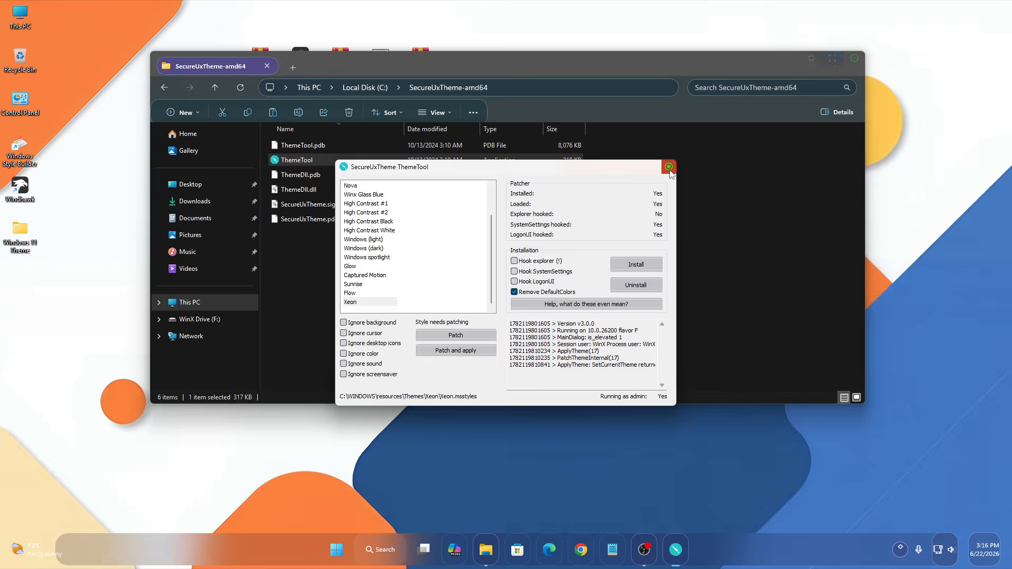
pyautogui.click(669, 167)
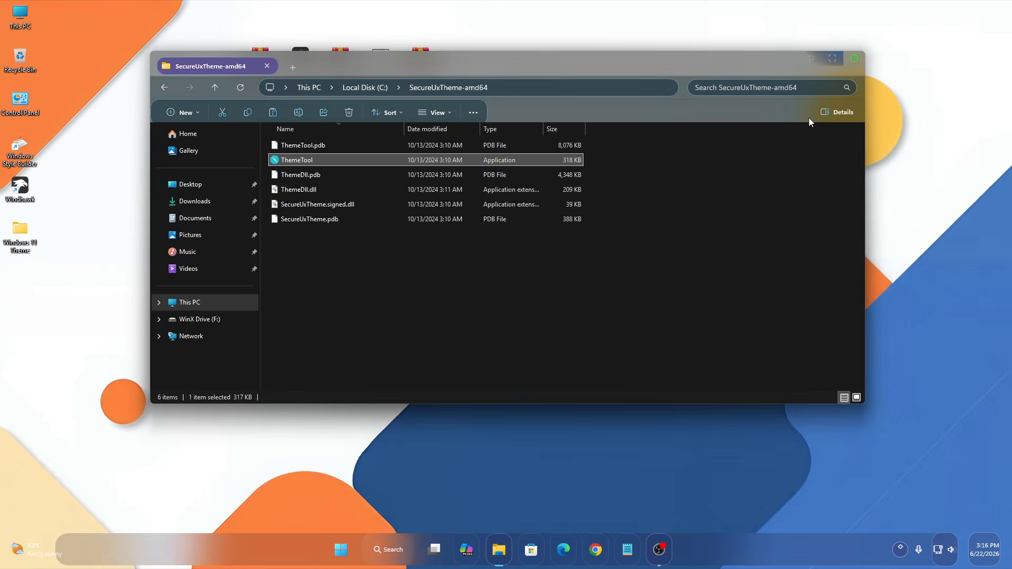
pyautogui.click(853, 61)
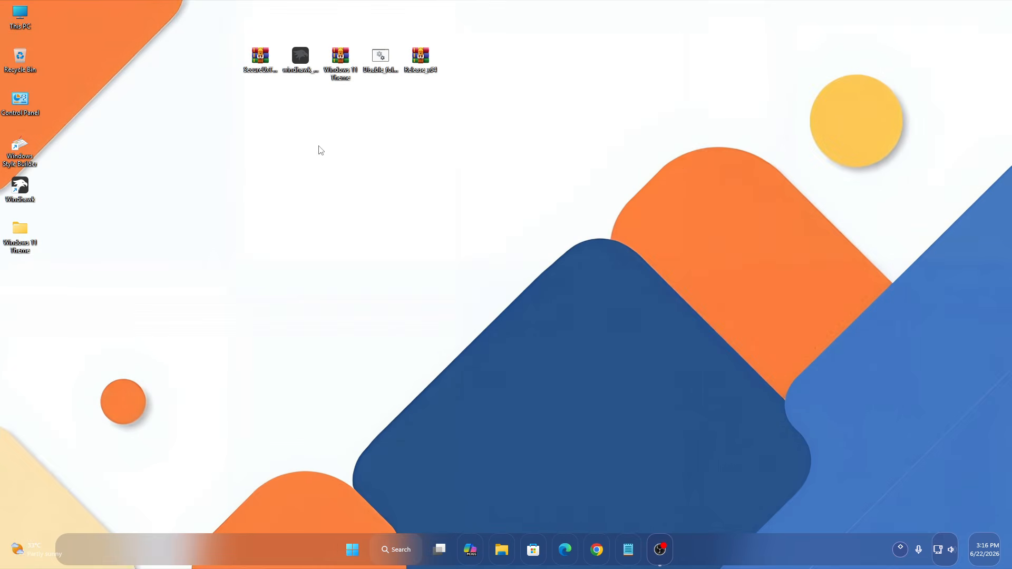
# Open a This PC window to check how the applied theme looks, and close it.
pyautogui.rightClick(21, 16)
pyautogui.click(53, 54)
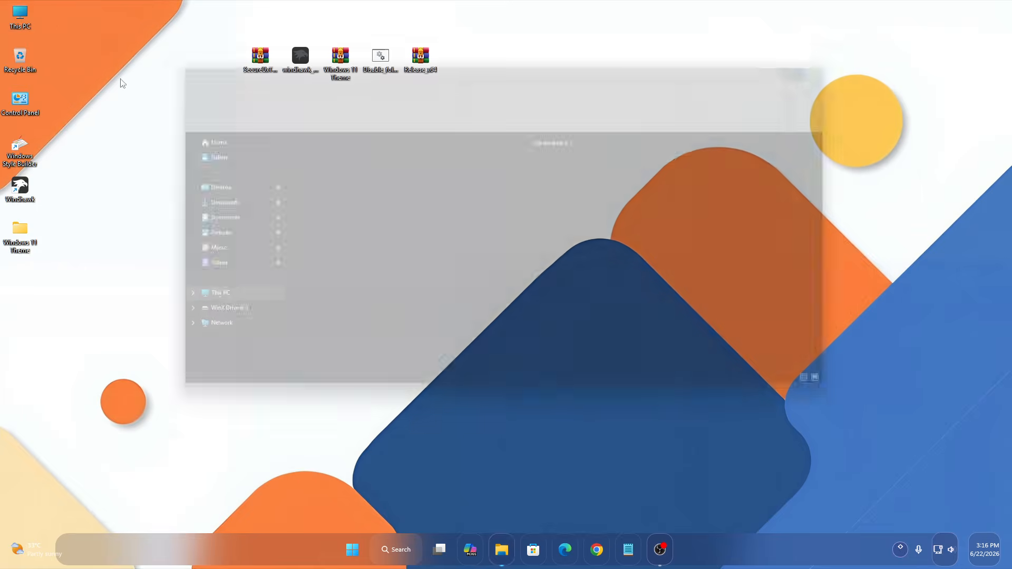
pyautogui.moveTo(505, 61); pyautogui.dragTo(474, 89)
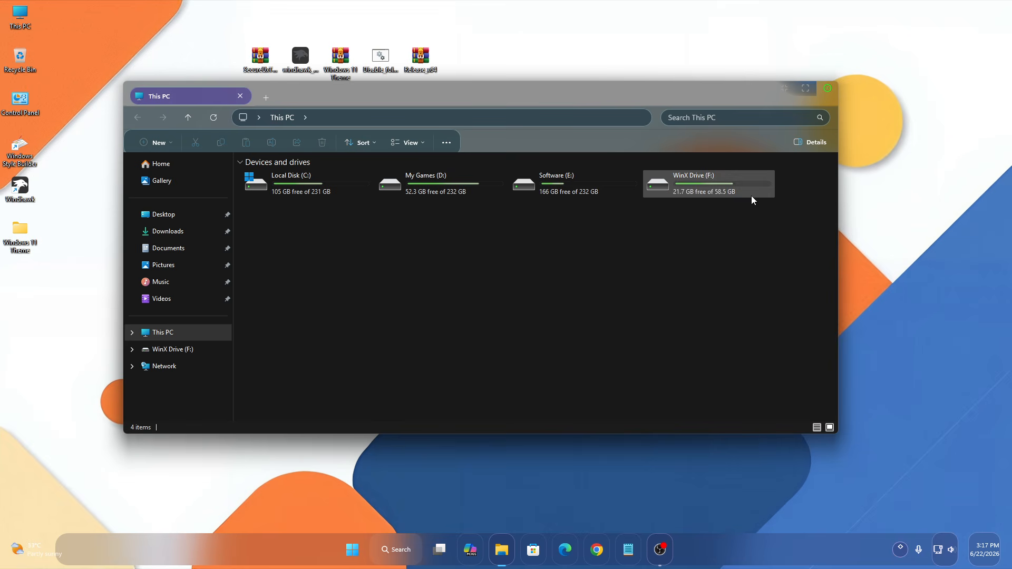
pyautogui.click(827, 90)
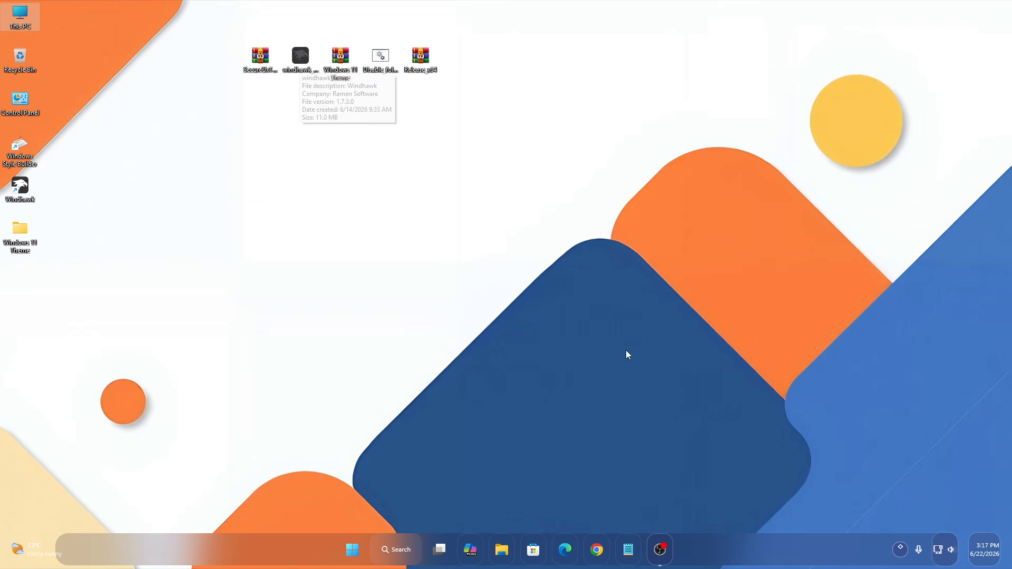
# Open Windhawk from the hidden system tray icons, show its Explore page of mods, and minimize the window.
pyautogui.click(900, 549)
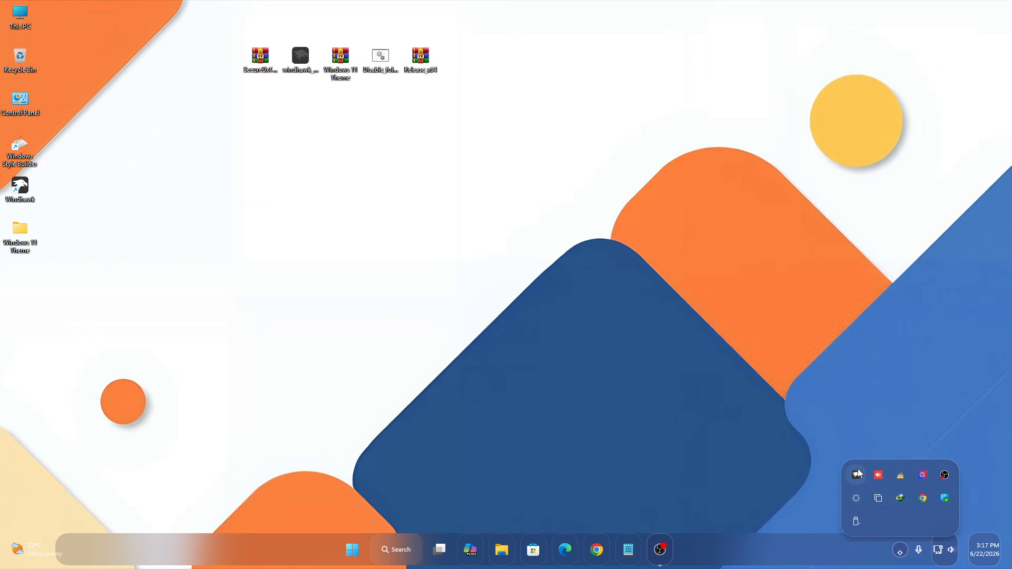
pyautogui.rightClick(857, 475)
pyautogui.click(879, 477)
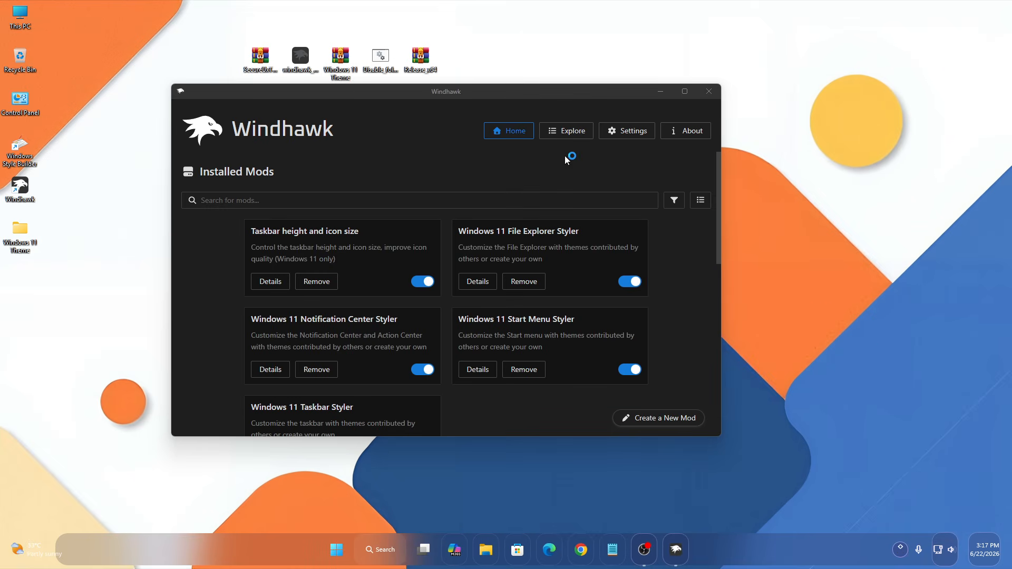
pyautogui.click(564, 133)
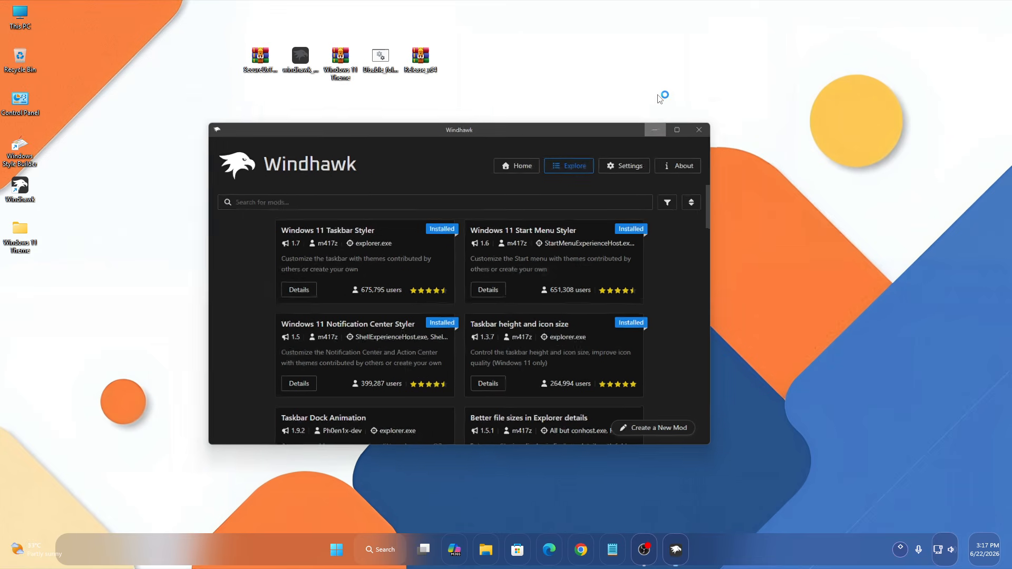
pyautogui.click(661, 92)
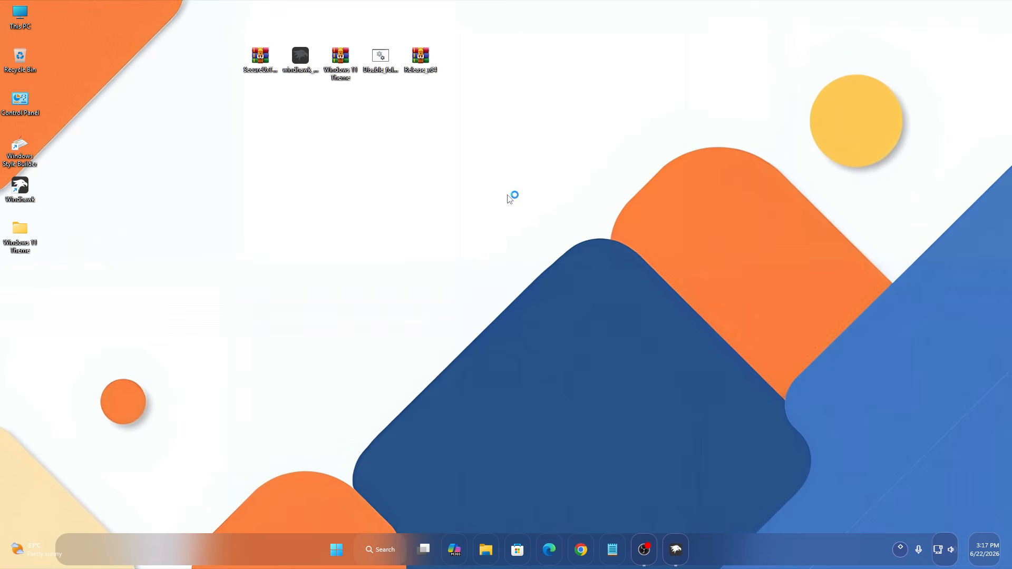
# Open the Windows 11 Theme folder on the desktop and go through its nested Windows 11 Theme folder to Wallpapers.
pyautogui.rightClick(27, 233)
pyautogui.click(45, 271)
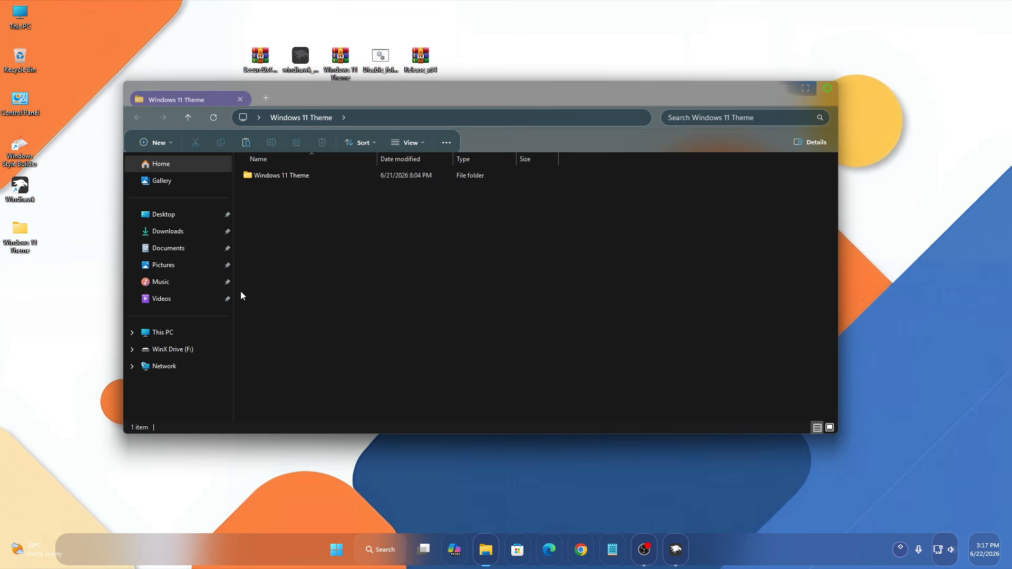
pyautogui.click(275, 175)
pyautogui.rightClick(275, 176)
pyautogui.click(306, 222)
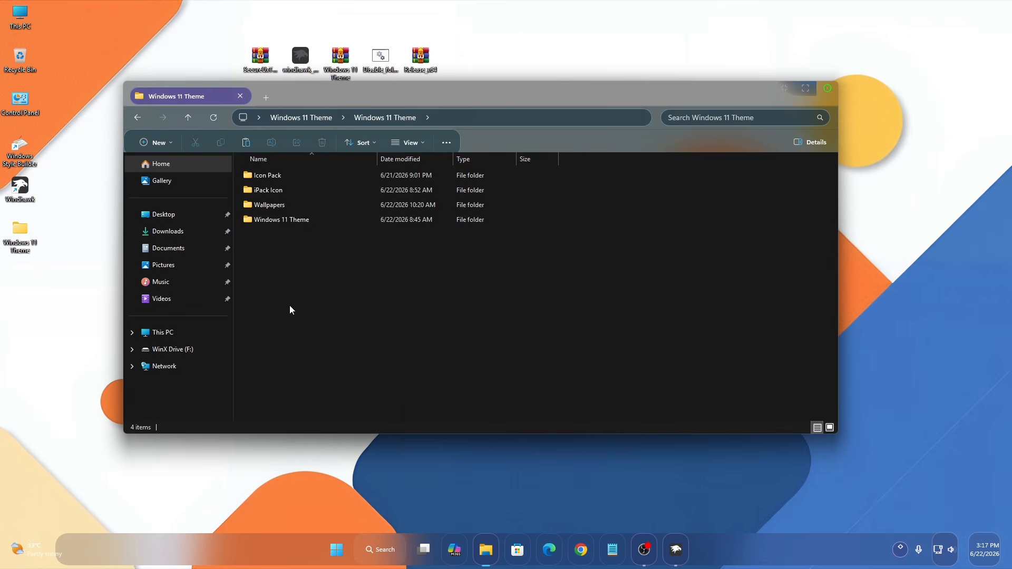
pyautogui.click(260, 204)
pyautogui.rightClick(261, 205)
pyautogui.click(310, 252)
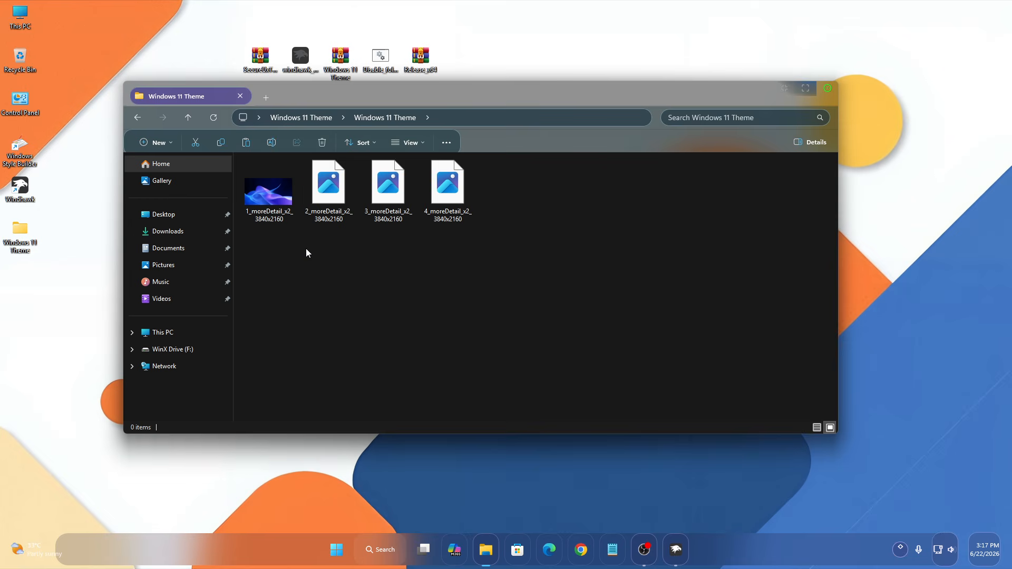
# Set the 2_moreDetail_x2_3840x2160 image as the desktop background and move the folder window to view it.
pyautogui.click(332, 211)
pyautogui.rightClick(333, 213)
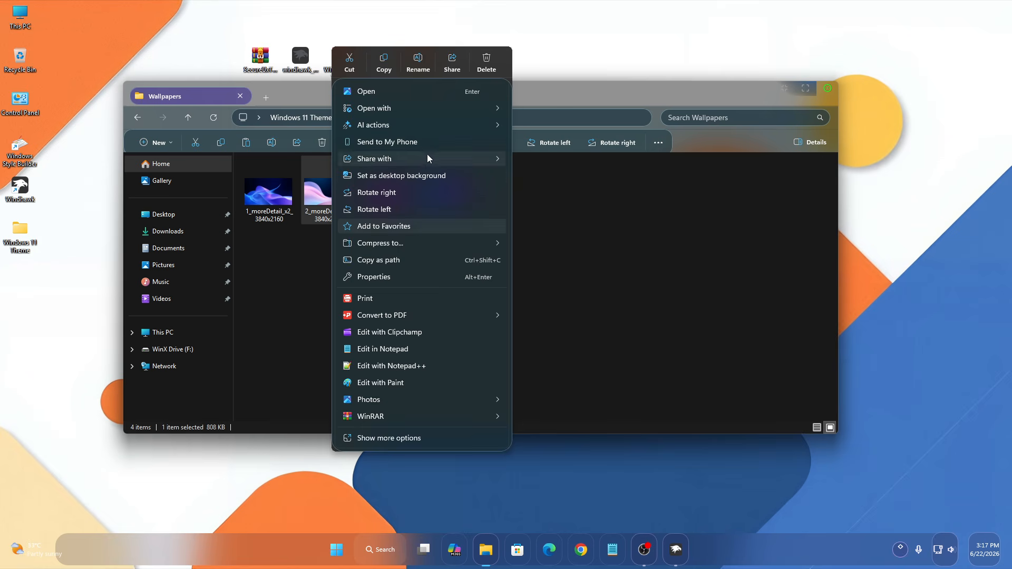
pyautogui.click(417, 176)
pyautogui.moveTo(420, 91); pyautogui.dragTo(403, 115)
# Set the 4_moreDetail_x2_3840x2160 image as the desktop background and close the Wallpapers folder.
pyautogui.click(440, 212)
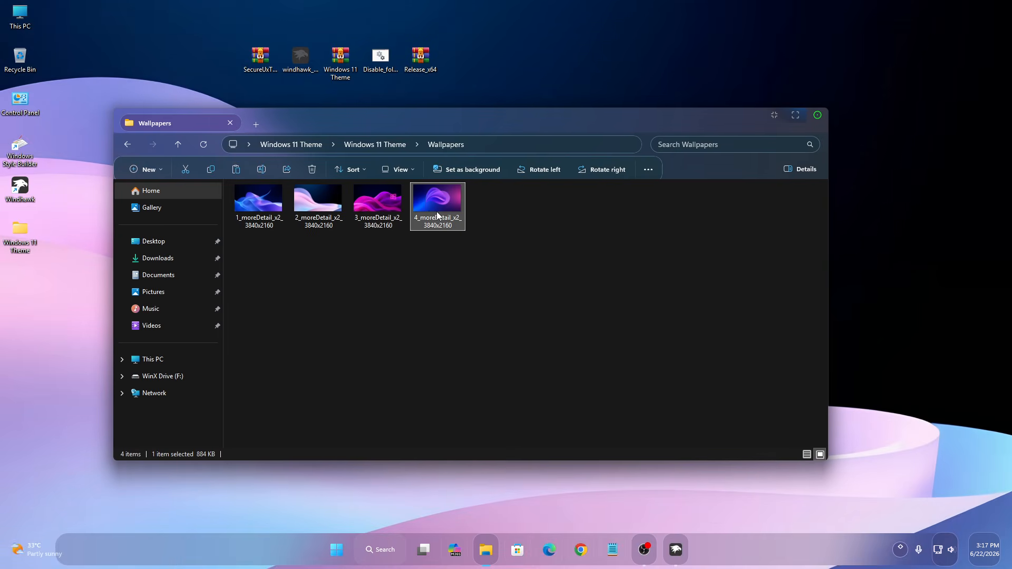
pyautogui.rightClick(437, 212)
pyautogui.click(480, 176)
pyautogui.moveTo(425, 123); pyautogui.dragTo(472, 87)
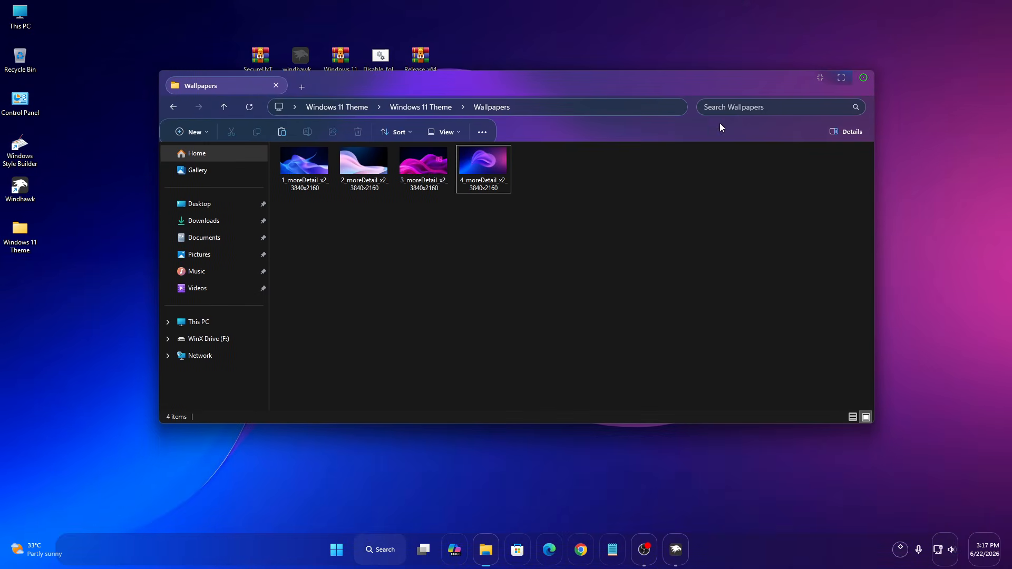
pyautogui.click(858, 81)
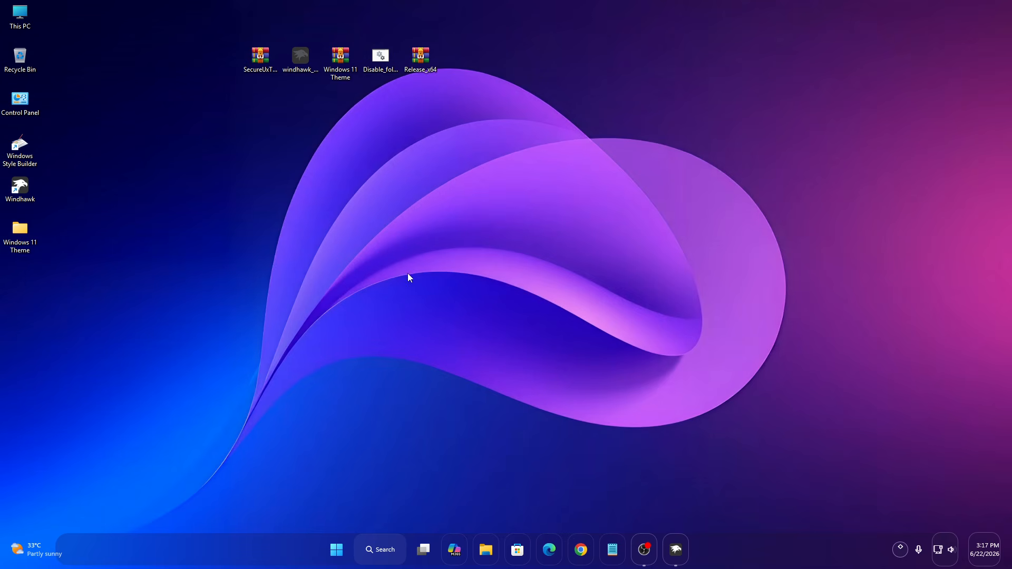
# Open the Icon Pack folder within the nested Windows 11 Theme folder, look inside Xeon Icon Pack By WinX Customization, and go back.
pyautogui.rightClick(31, 236)
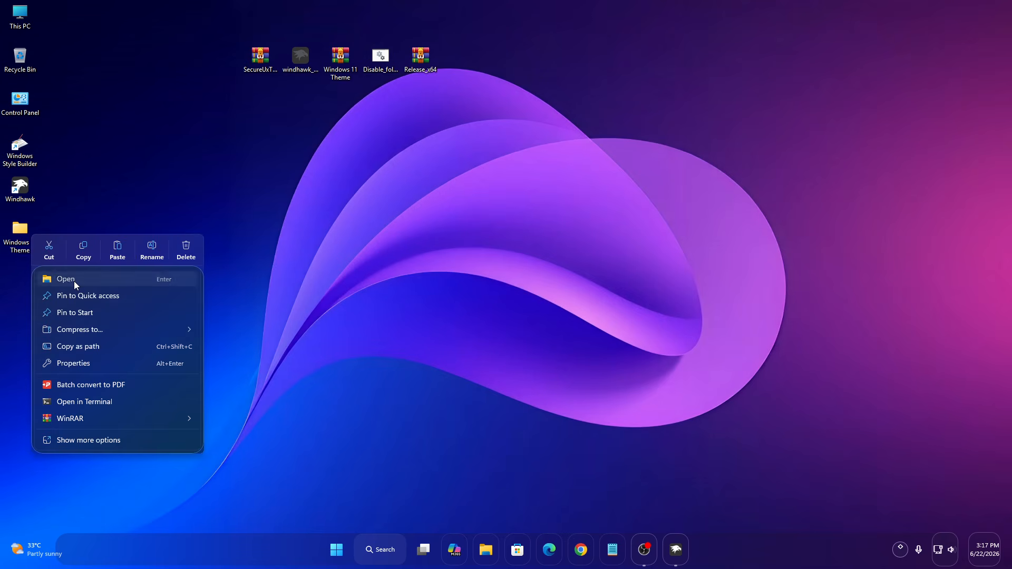
pyautogui.click(64, 278)
pyautogui.rightClick(308, 169)
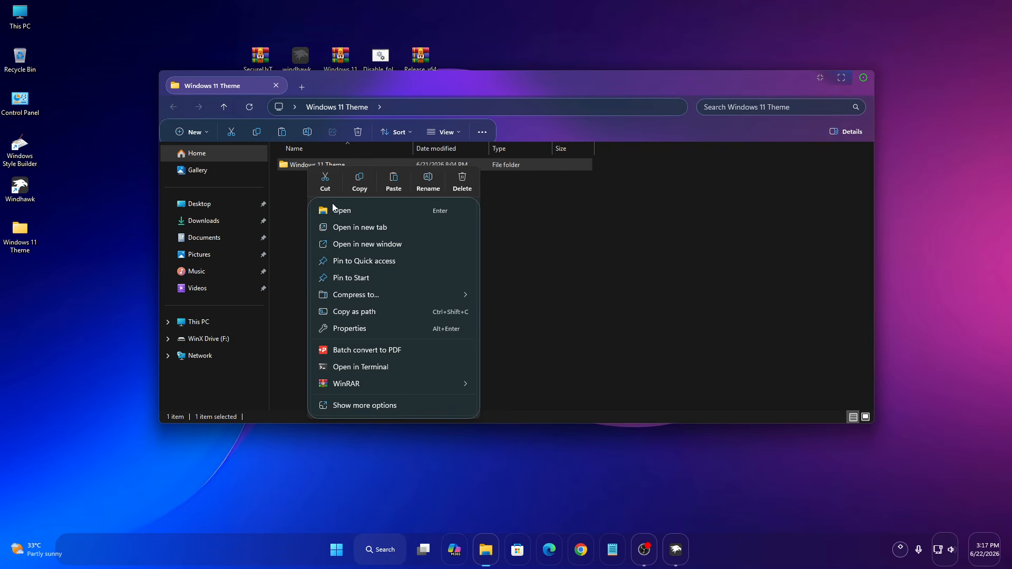
pyautogui.click(327, 208)
pyautogui.click(303, 168)
pyautogui.rightClick(303, 169)
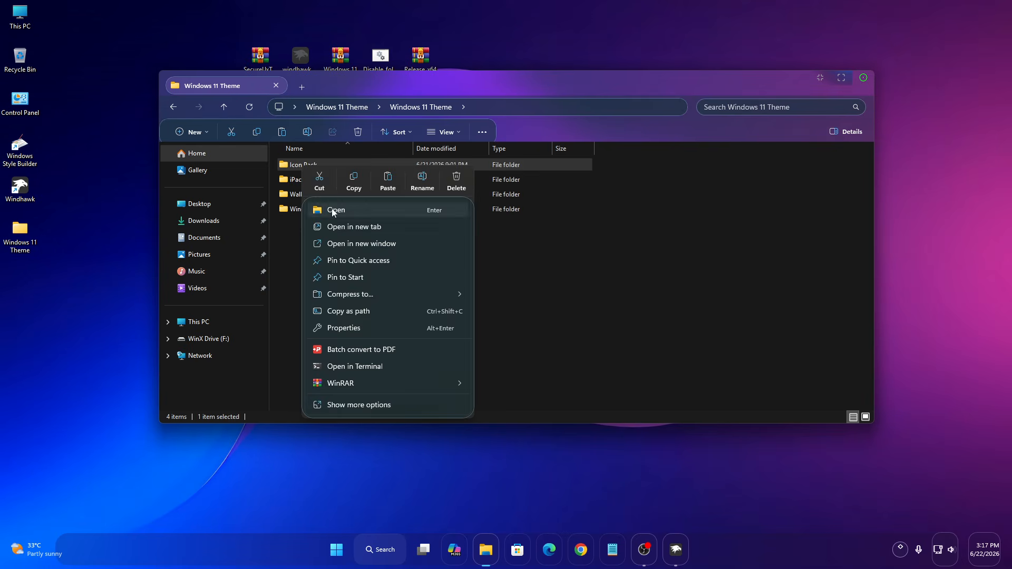
pyautogui.click(327, 207)
pyautogui.click(309, 168)
pyautogui.rightClick(310, 169)
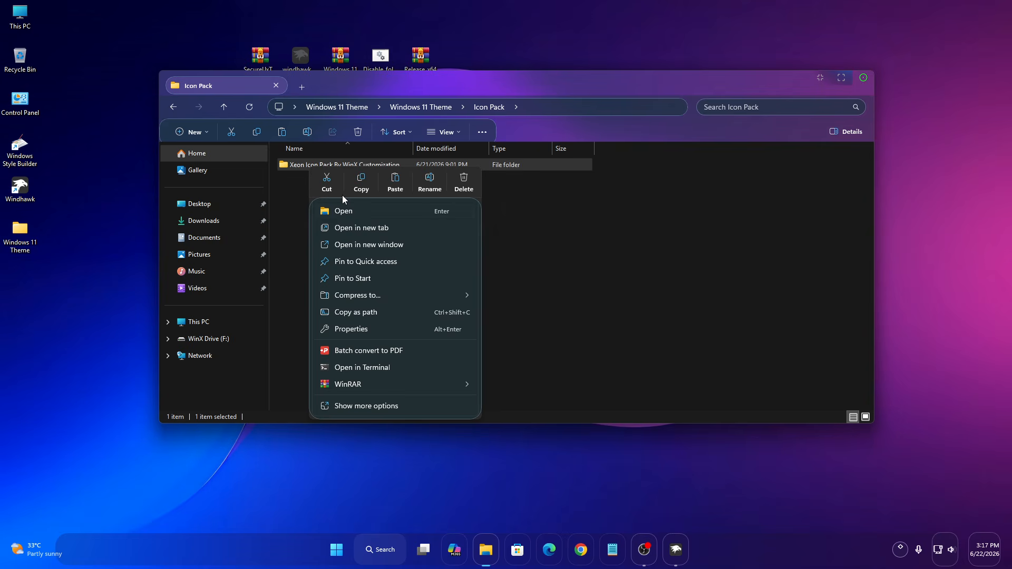
pyautogui.click(344, 208)
pyautogui.click(173, 108)
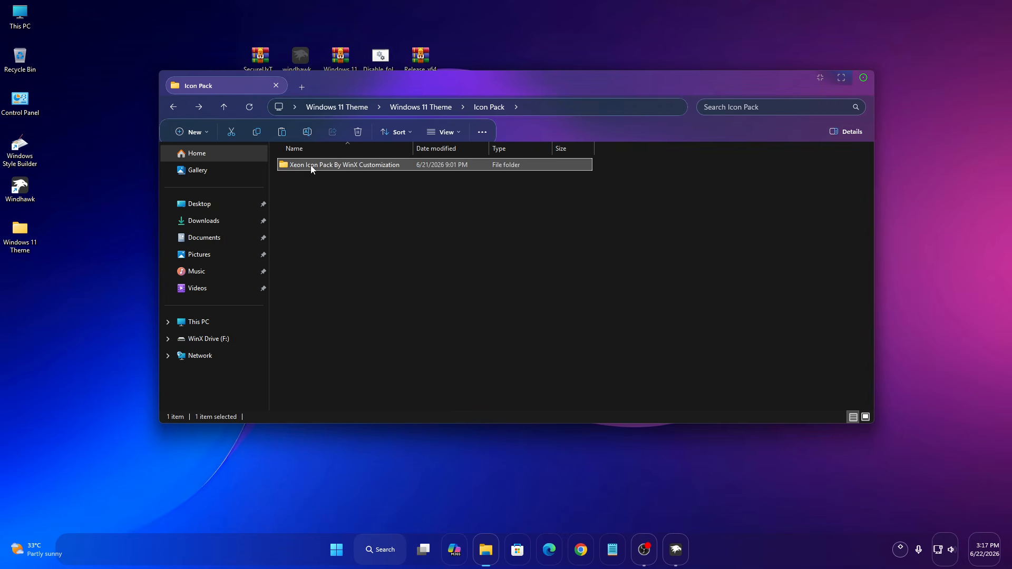
# Copy the Xeon Icon Pack By WinX Customization folder into Documents.
pyautogui.rightClick(316, 168)
pyautogui.click(362, 180)
pyautogui.click(220, 238)
pyautogui.rightClick(479, 210)
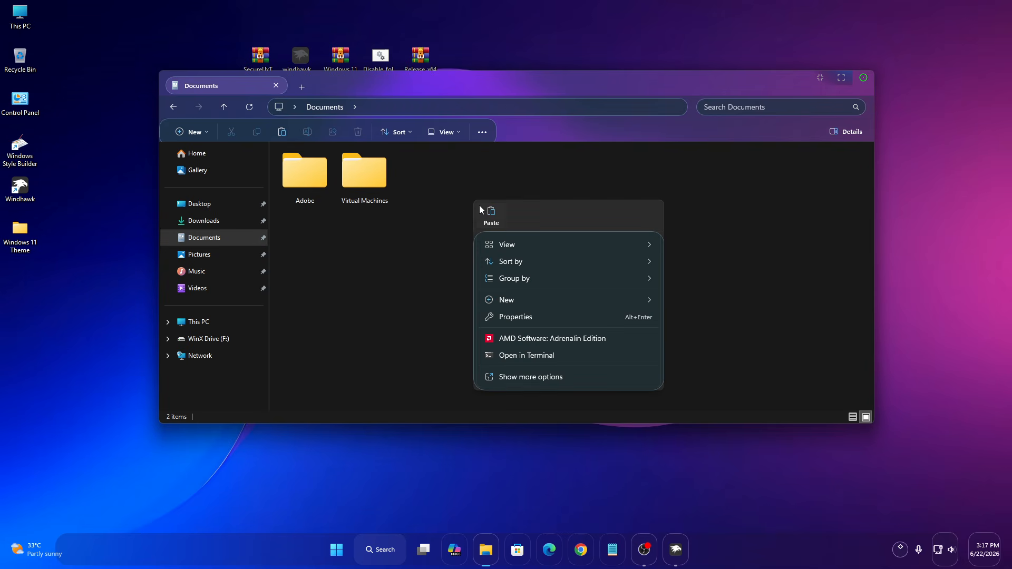
pyautogui.click(491, 216)
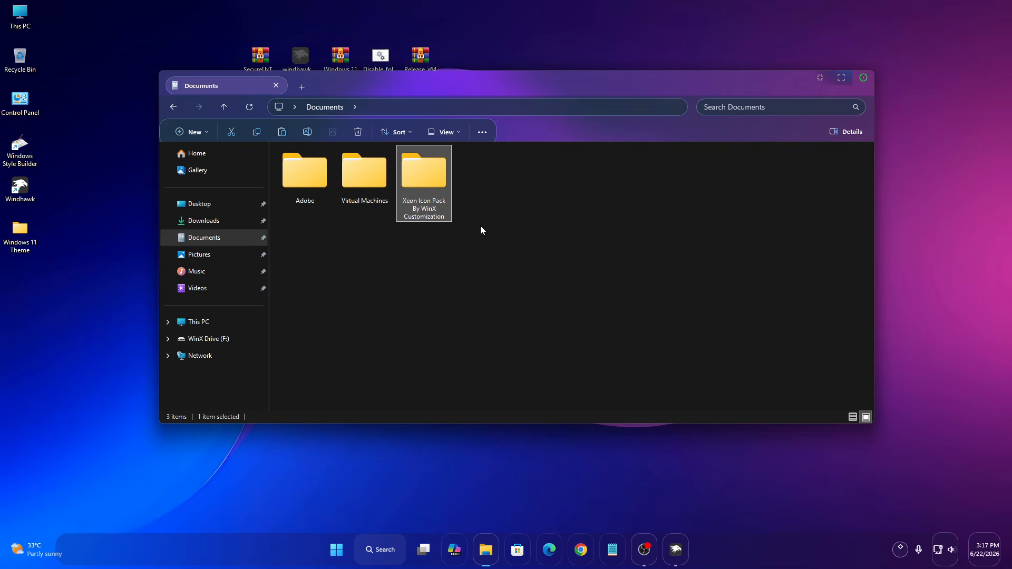
# Open the Xeon Icon Pack By WinX Customization folder in Documents, copy its full path, and close the window.
pyautogui.rightClick(436, 183)
pyautogui.click(462, 223)
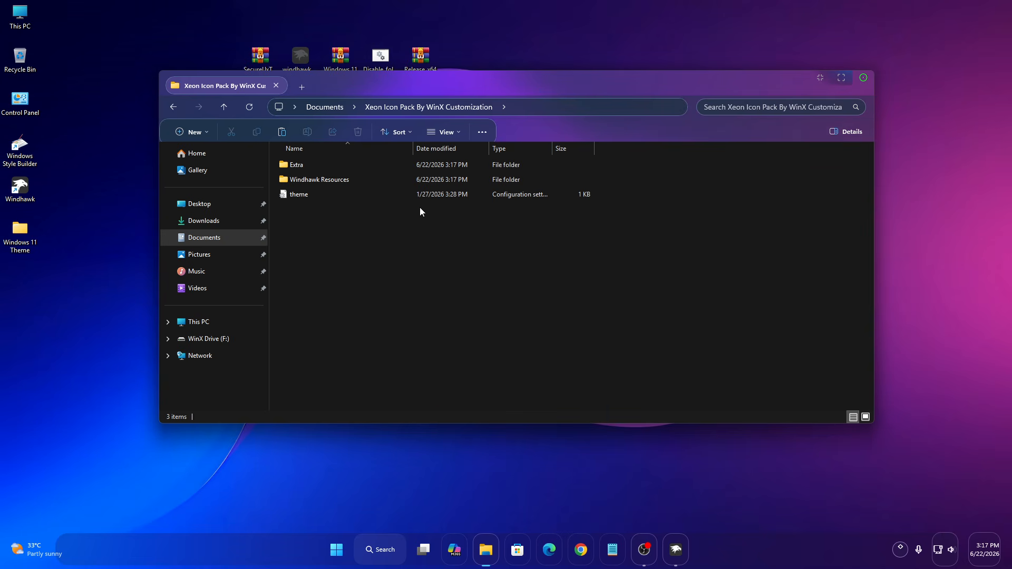
pyautogui.click(524, 107)
pyautogui.rightClick(398, 108)
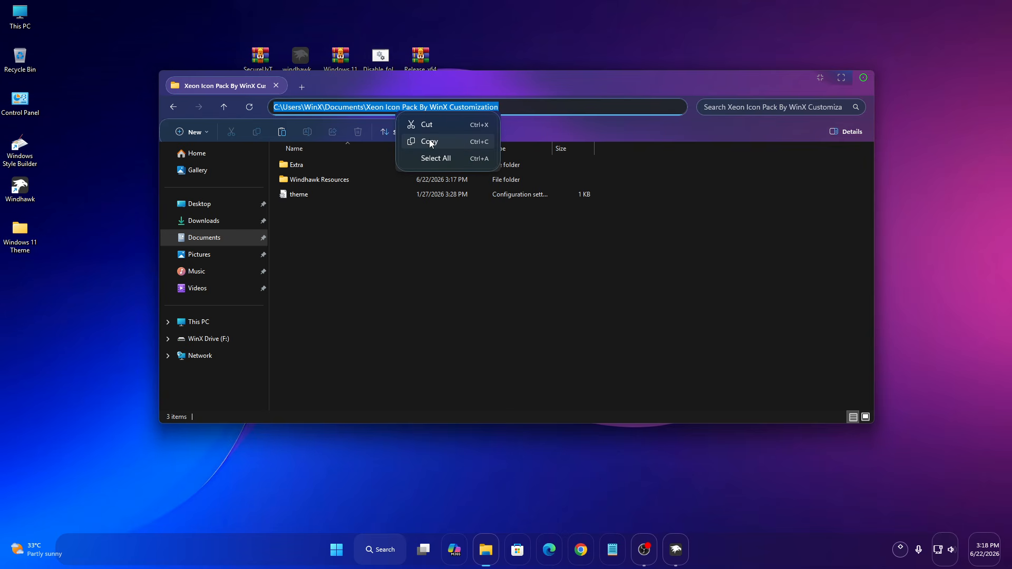
pyautogui.click(425, 146)
pyautogui.click(863, 77)
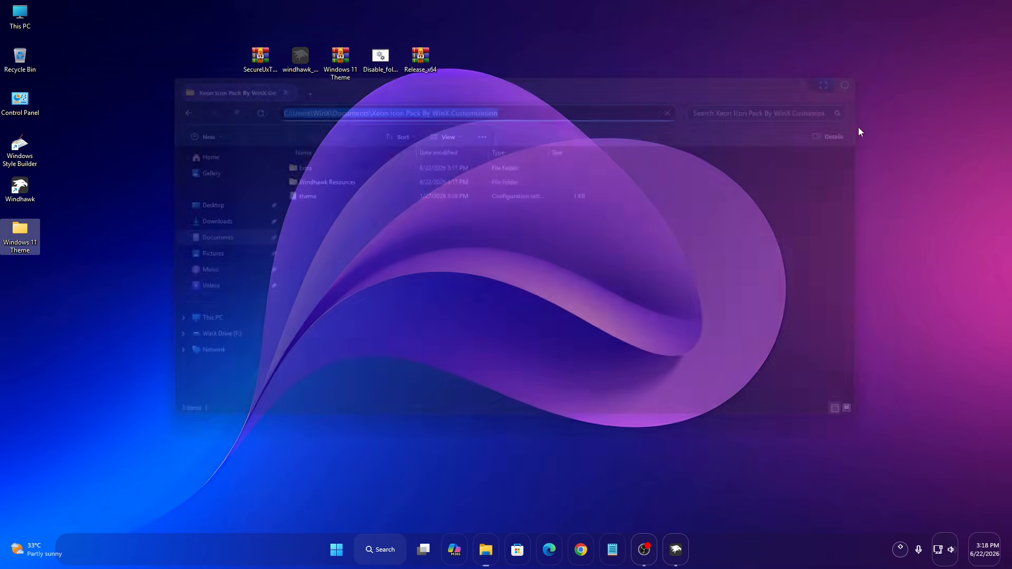
# Switch to Windhawk, search the mods for "Res", and install the Resource Redirect mod, accepting the risk.
pyautogui.click(677, 548)
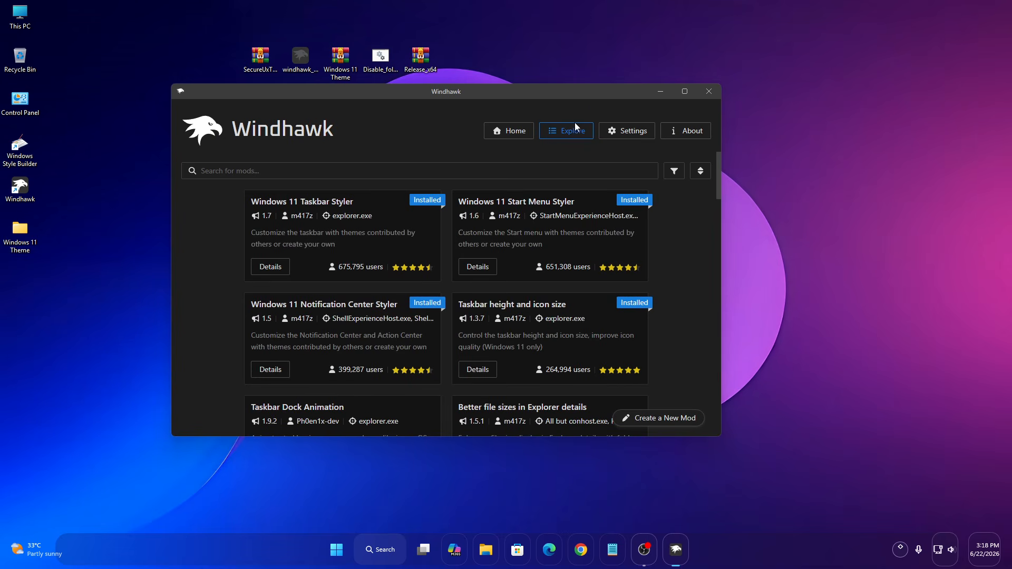
pyautogui.click(533, 169)
pyautogui.write('Res')
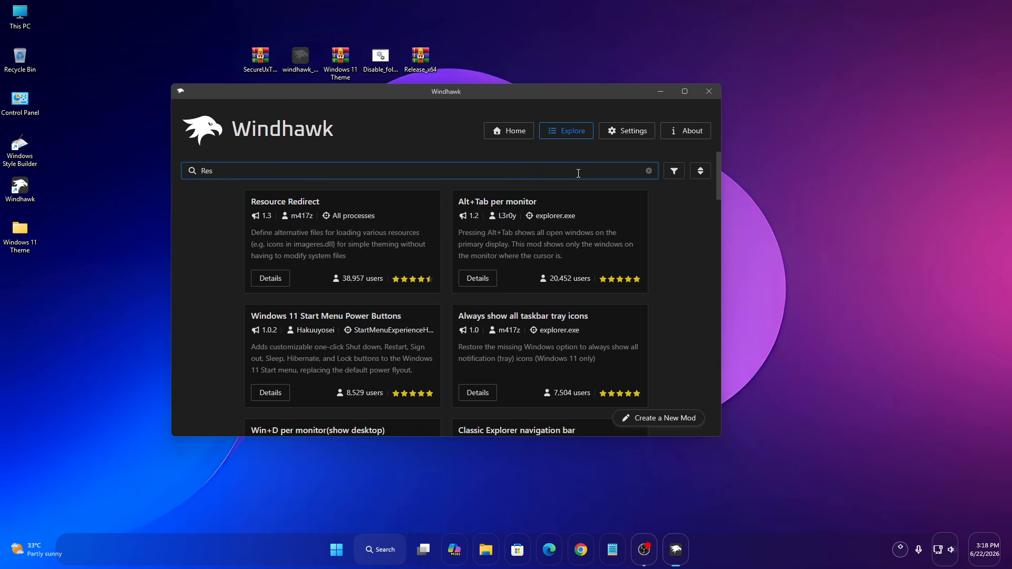
pyautogui.click(270, 278)
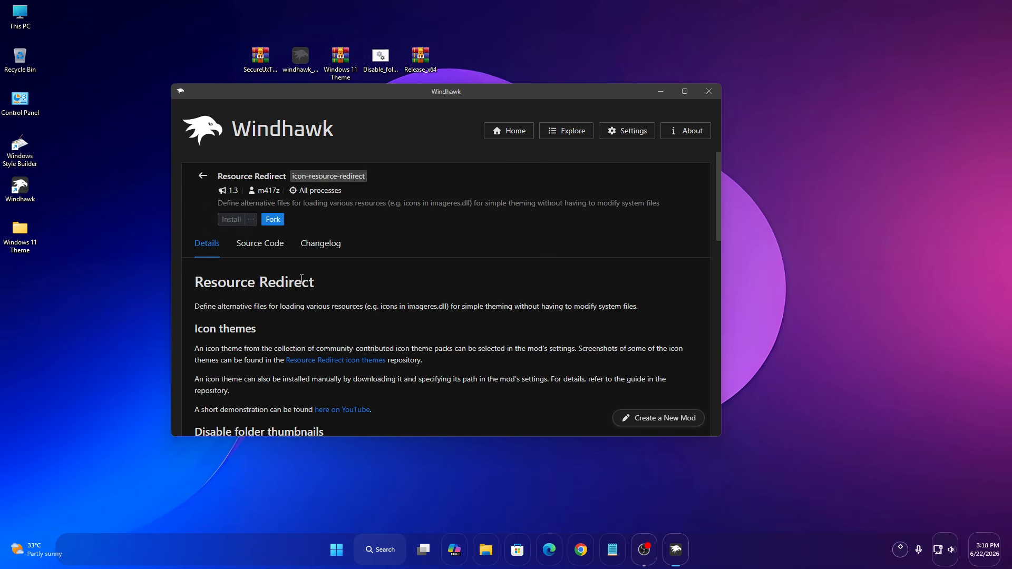
pyautogui.click(235, 222)
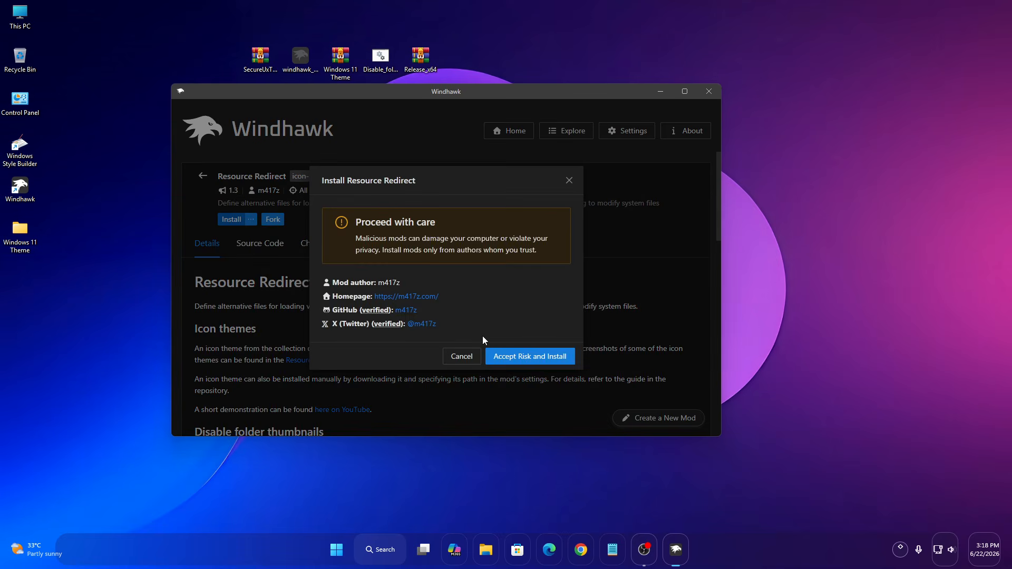
pyautogui.click(526, 361)
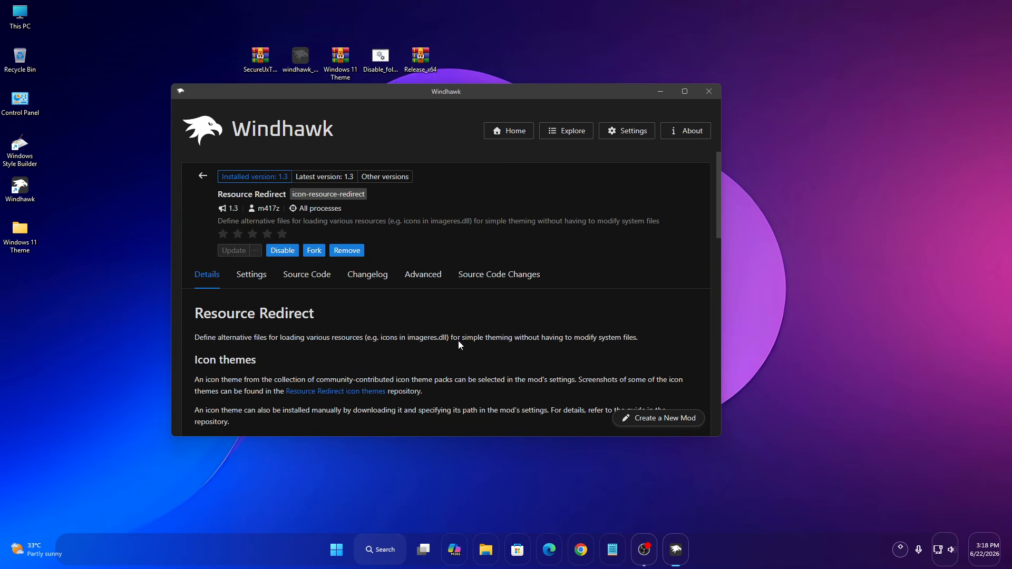
# Paste the copied Xeon icon pack path into Resource Redirect's Theme paths setting, save the settings, and close Windhawk.
pyautogui.click(251, 277)
pyautogui.scroll(-5, 427, 358)
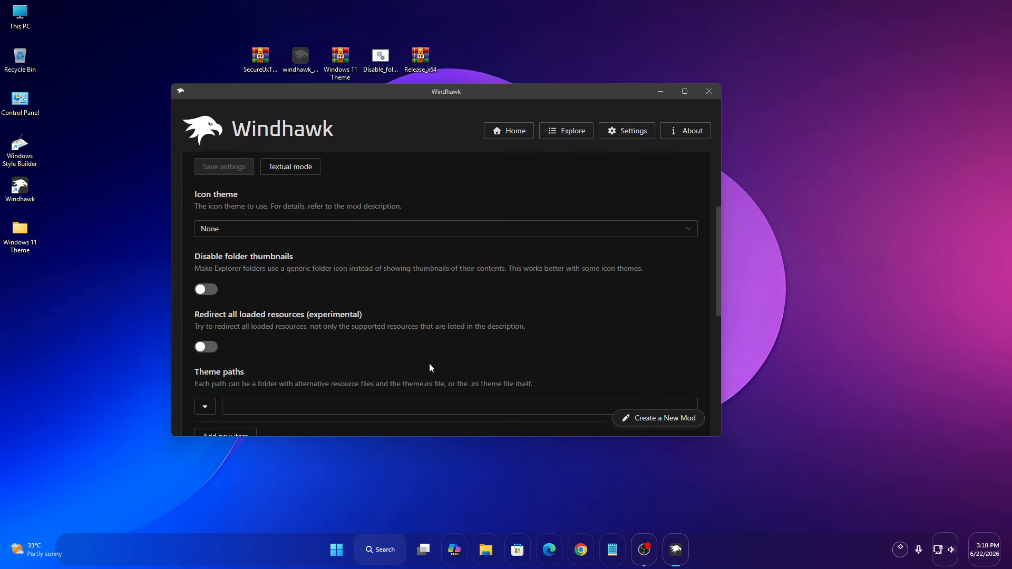
pyautogui.moveTo(258, 309); pyautogui.dragTo(191, 307)
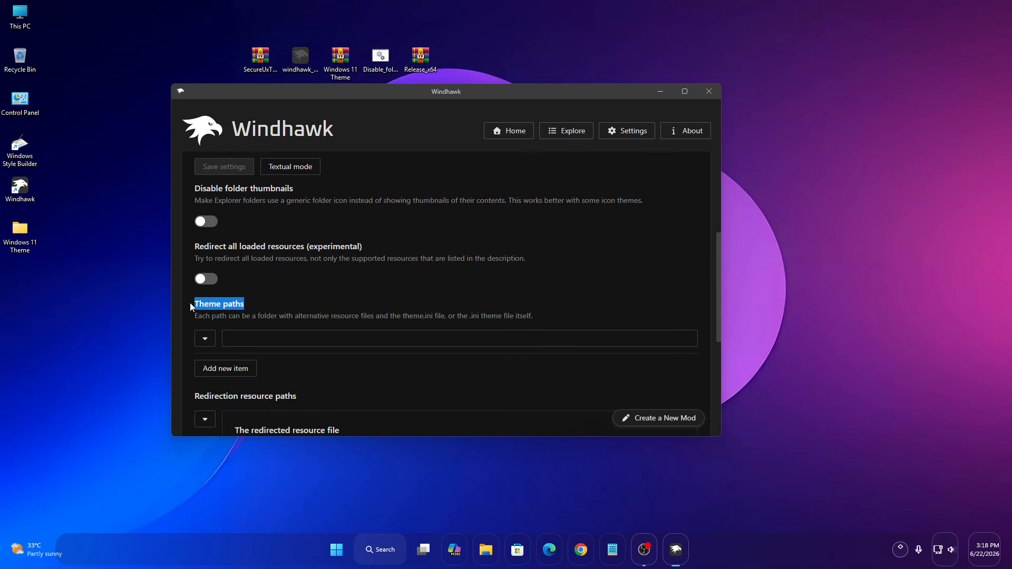
pyautogui.rightClick(300, 341)
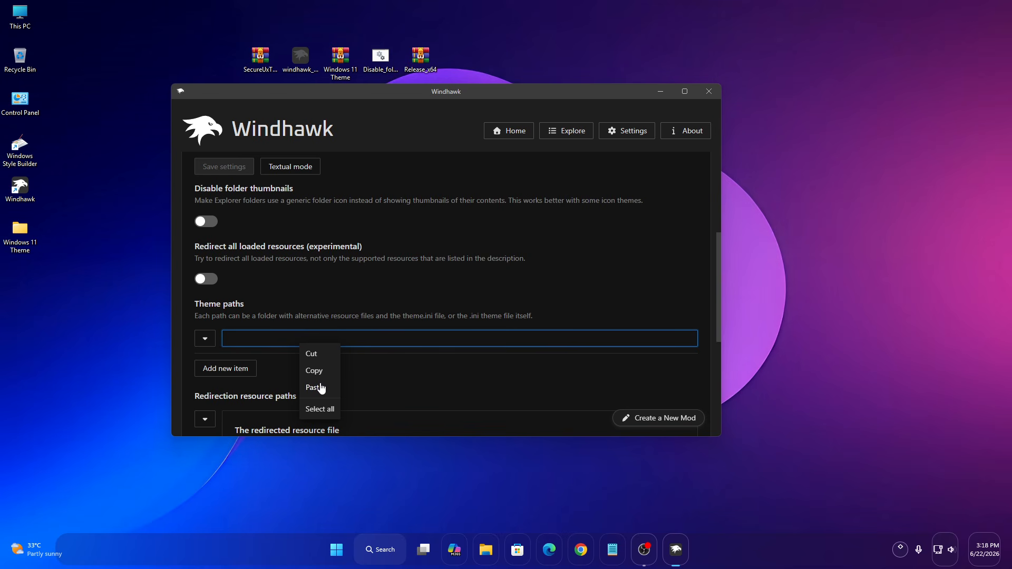
pyautogui.click(315, 387)
pyautogui.click(227, 169)
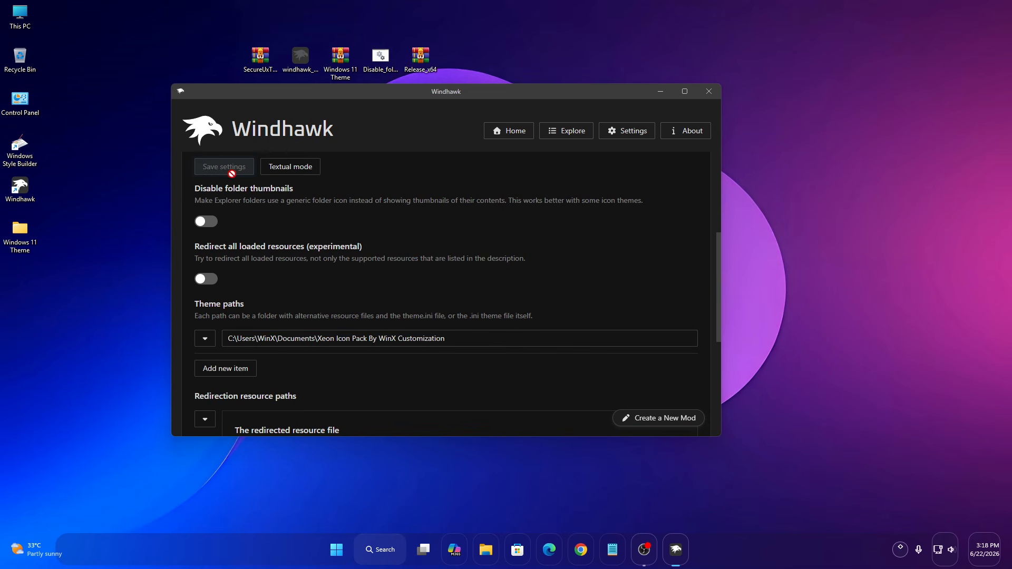
pyautogui.click(709, 92)
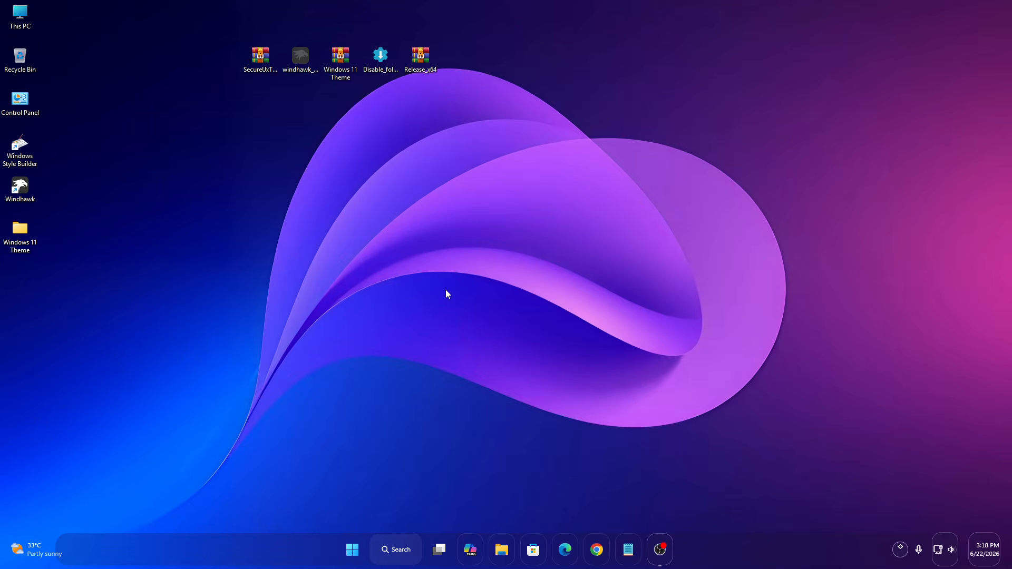
# Open This PC and Local Disk (C:) to check how the icon pack looks, and close the window.
pyautogui.rightClick(17, 21)
pyautogui.click(33, 74)
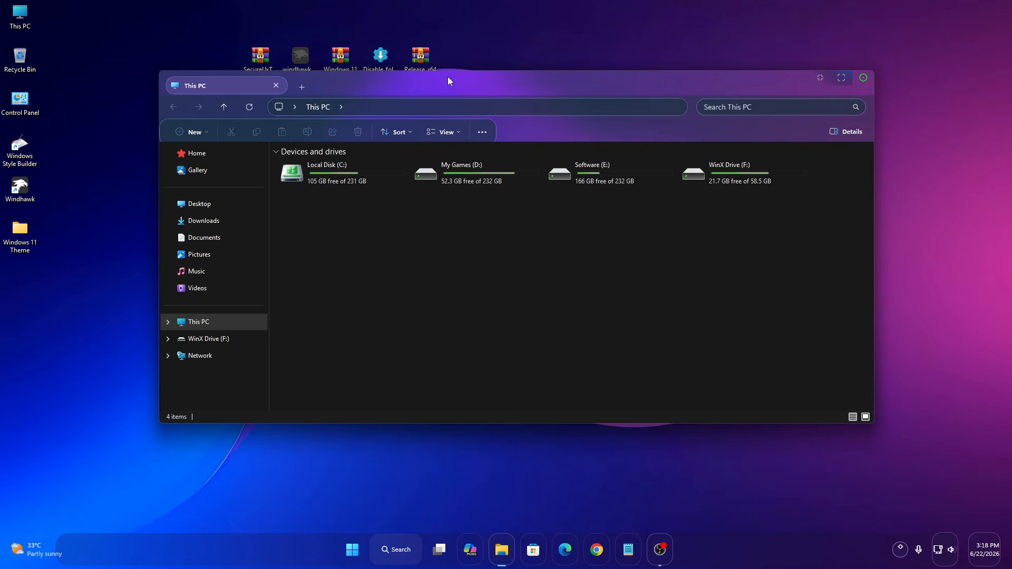
pyautogui.moveTo(450, 80); pyautogui.dragTo(423, 81)
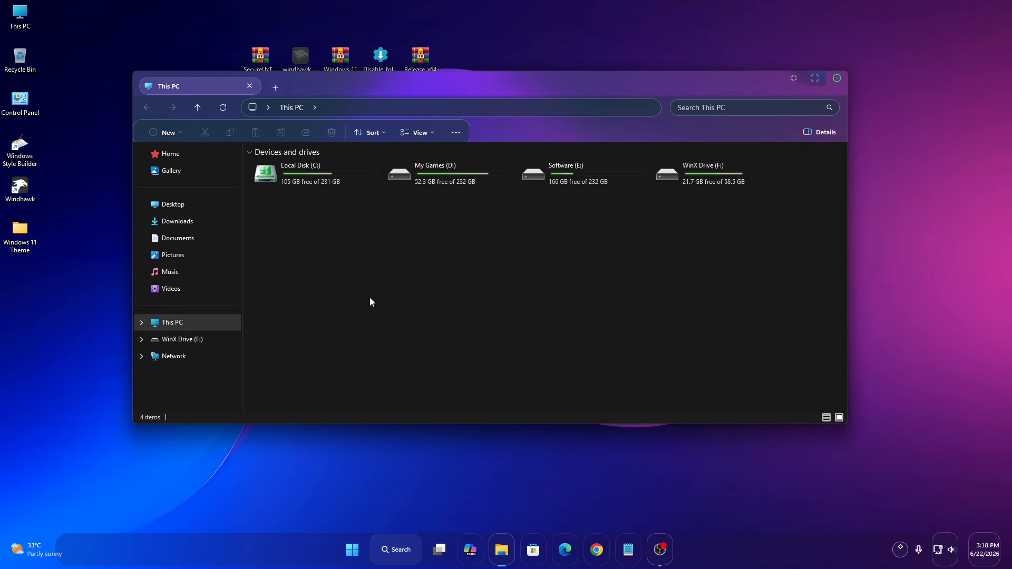
pyautogui.rightClick(302, 178)
pyautogui.click(338, 224)
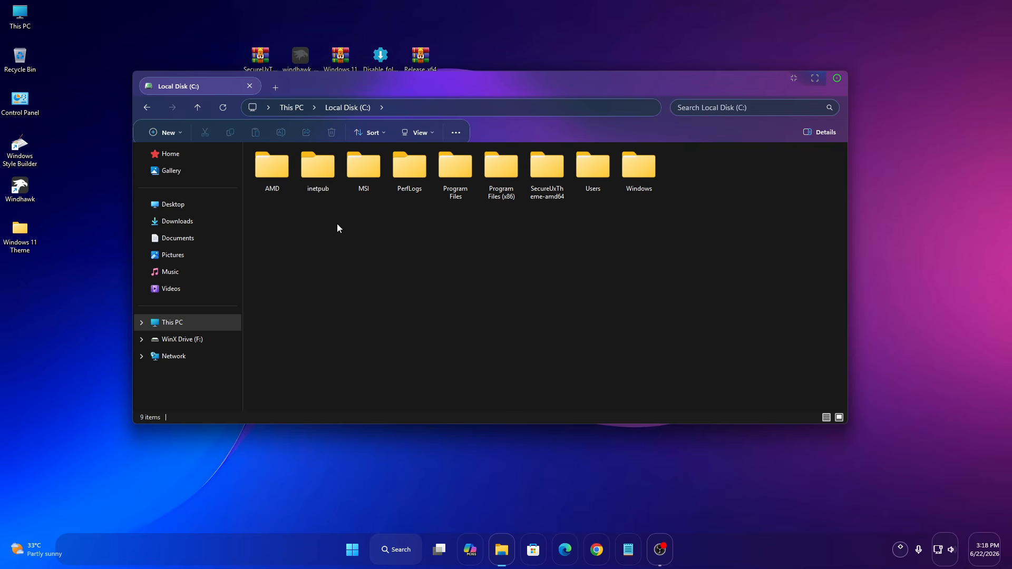
pyautogui.moveTo(409, 82); pyautogui.dragTo(392, 82)
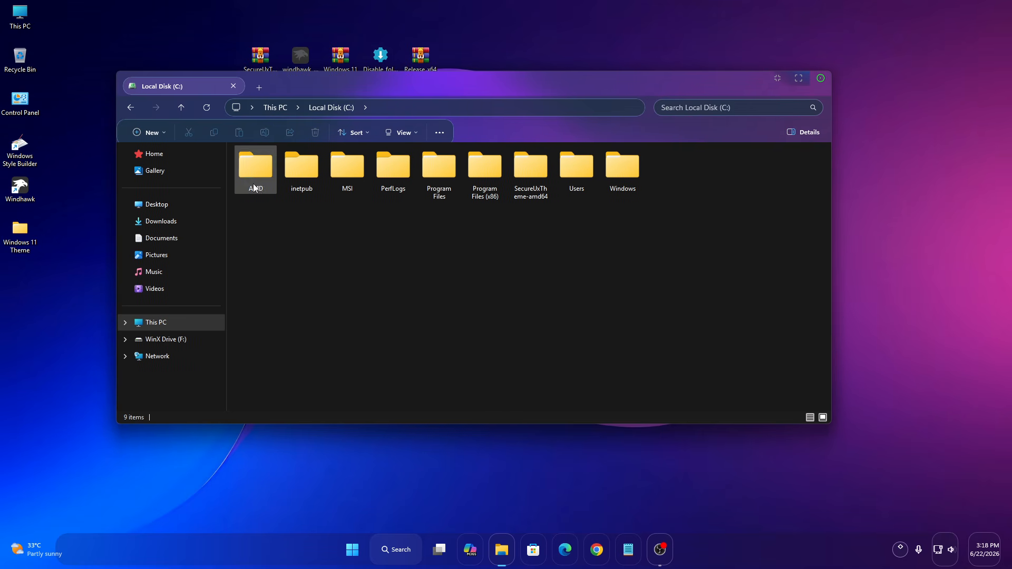
pyautogui.click(827, 78)
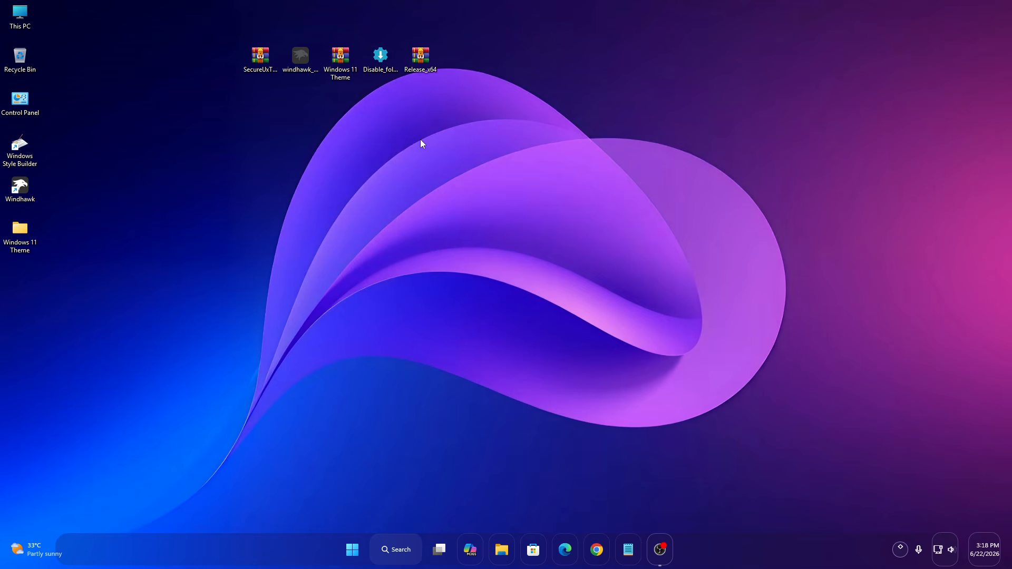
# Run the Disable_folder_thumbnail_previews.bat file on the desktop as administrator and allow it to run.
pyautogui.click(380, 68)
pyautogui.rightClick(379, 68)
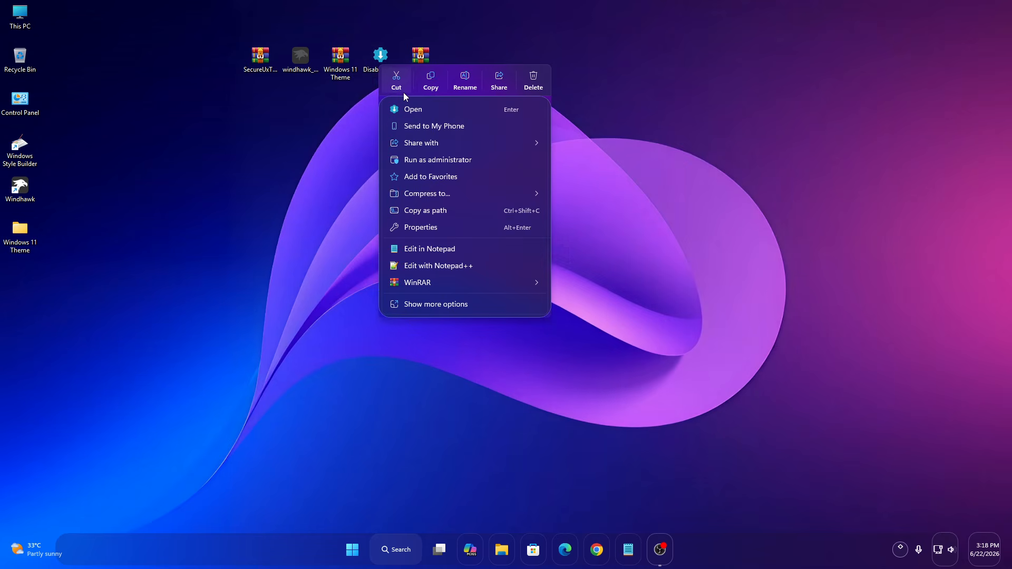
pyautogui.click(419, 165)
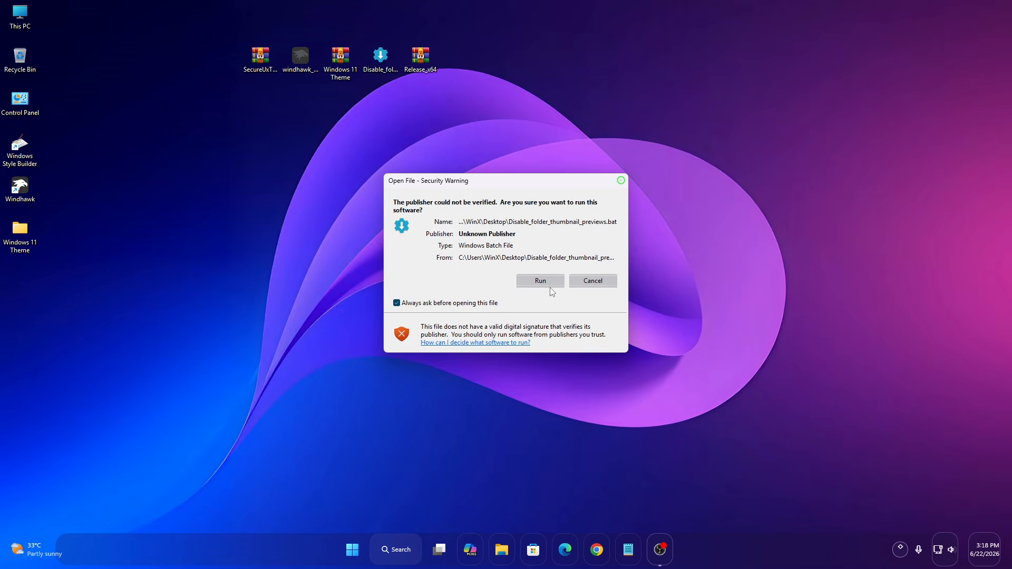
pyautogui.click(550, 286)
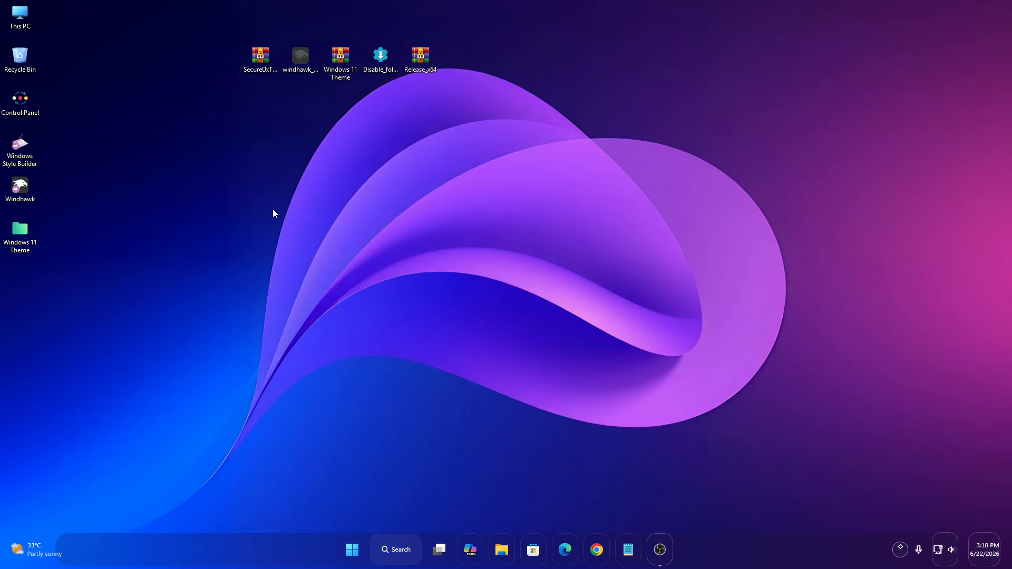
# Open This PC, look at Home and the folders on Local Disk (C:) to check the applied icons, and close the window.
pyautogui.rightClick(20, 15)
pyautogui.click(79, 60)
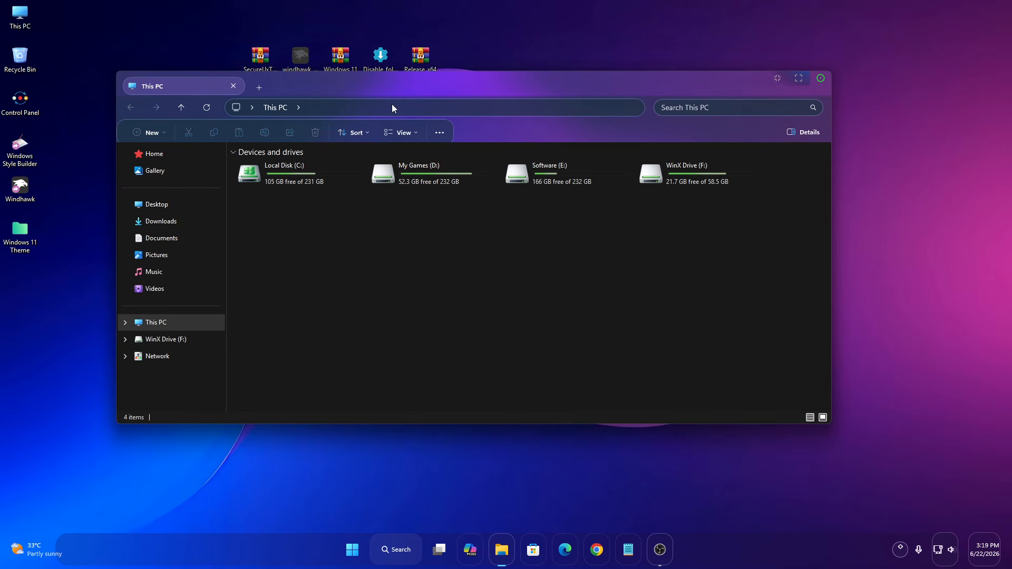
pyautogui.moveTo(401, 91)
pyautogui.mouseDown()
pyautogui.moveTo(384, 104)
pyautogui.moveTo(406, 109)
pyautogui.mouseUp()
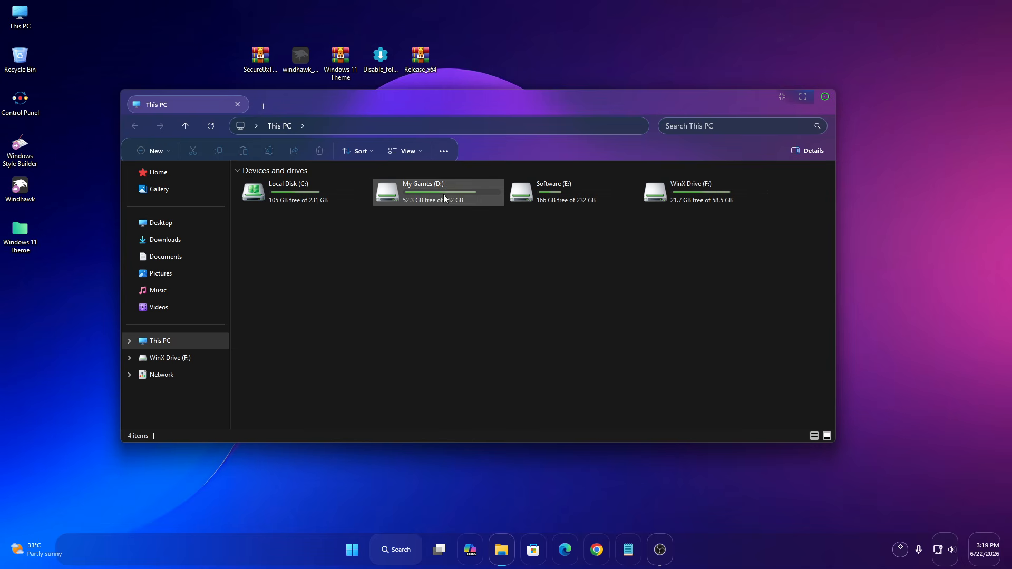
pyautogui.click(211, 175)
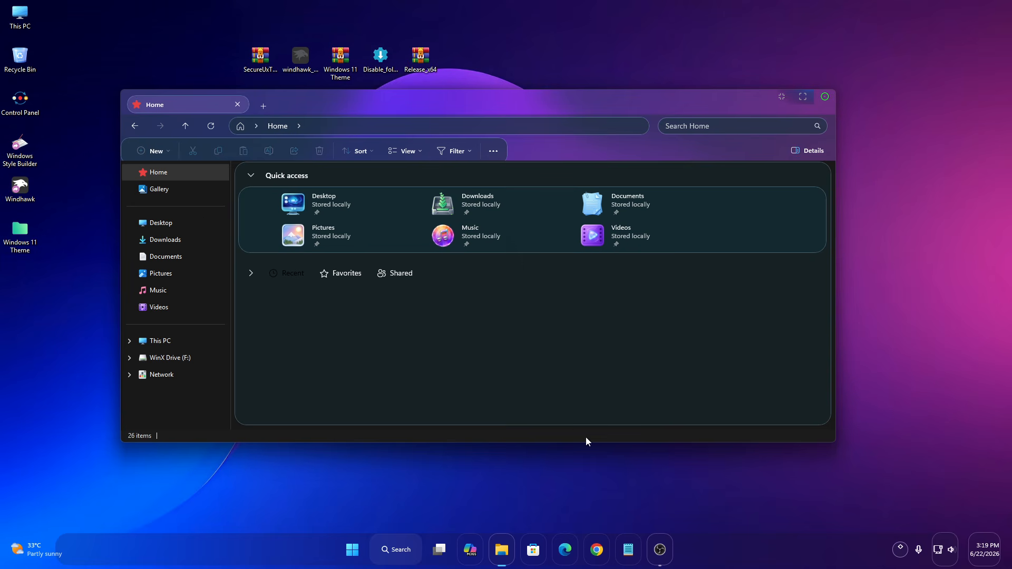
pyautogui.click(162, 340)
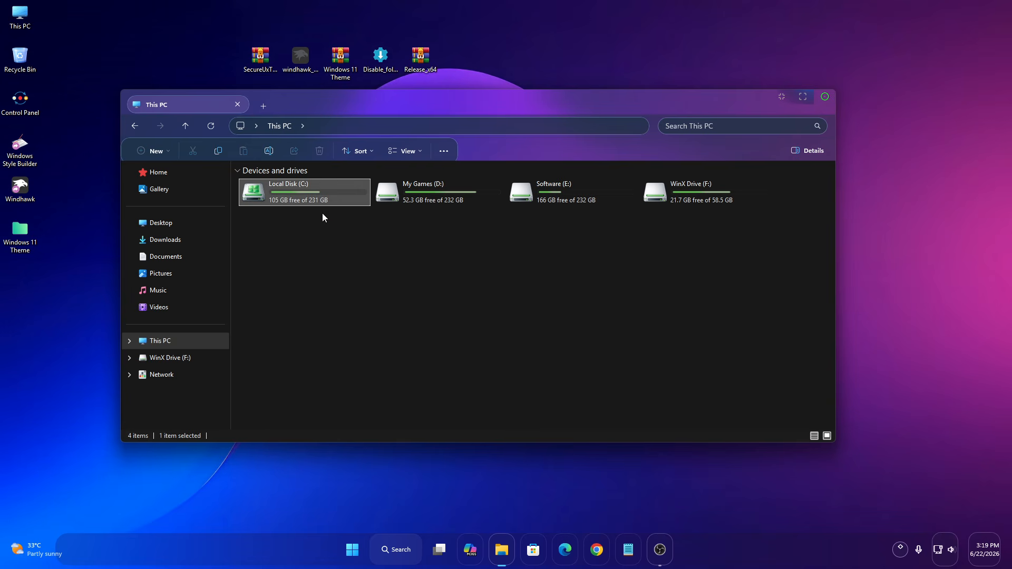
pyautogui.rightClick(321, 213)
pyautogui.click(347, 234)
pyautogui.moveTo(406, 213); pyautogui.dragTo(814, 181)
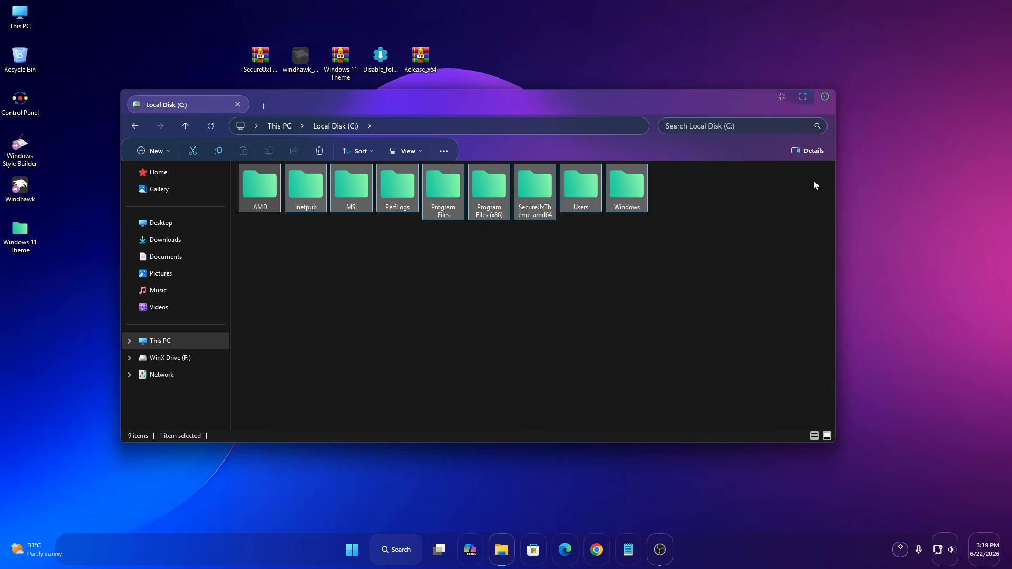
pyautogui.click(832, 98)
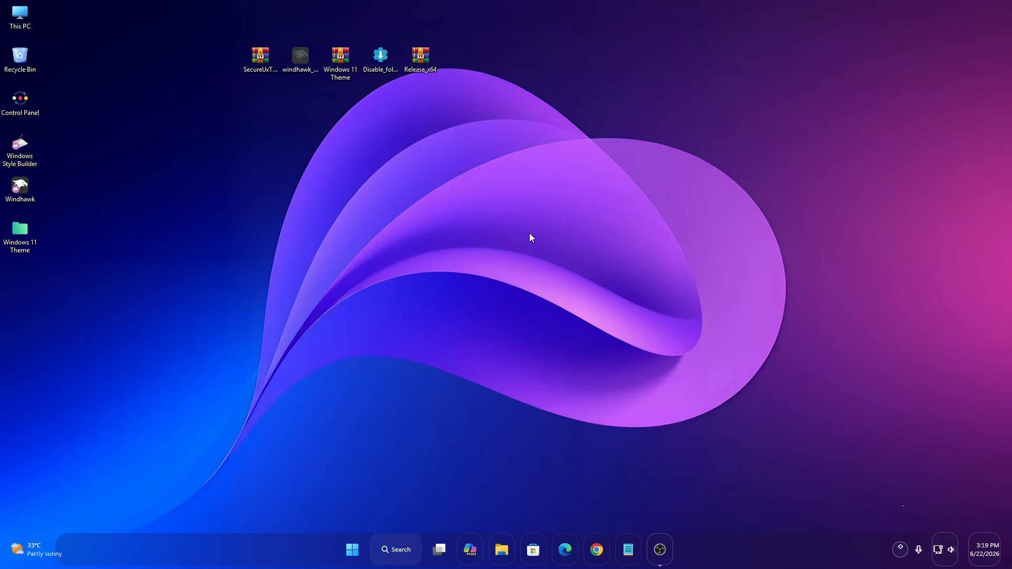
# Extract the Release_x64 archive on the desktop into its own Release_x64 folder.
pyautogui.rightClick(420, 57)
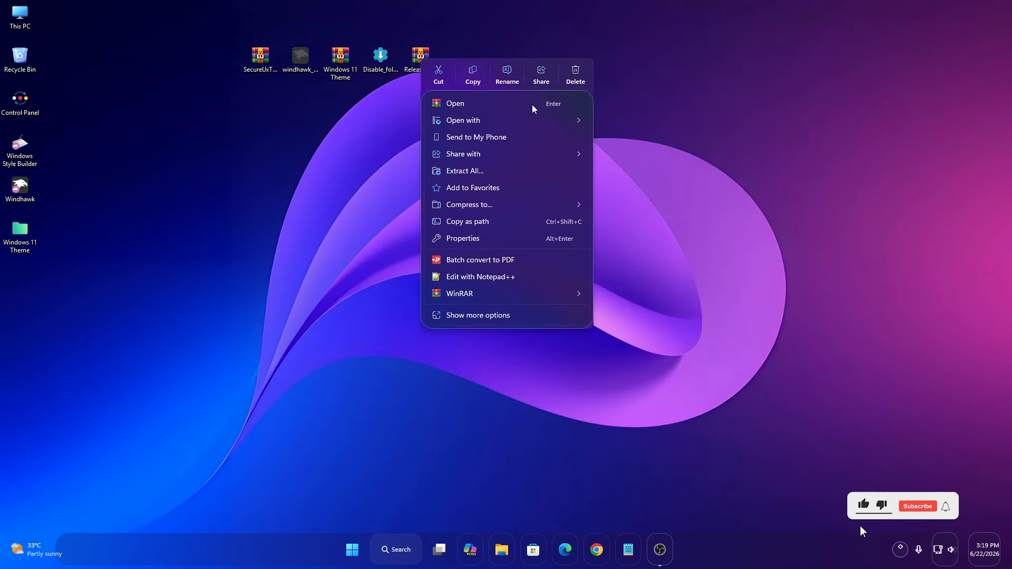
pyautogui.moveTo(514, 293)
pyautogui.click(632, 318)
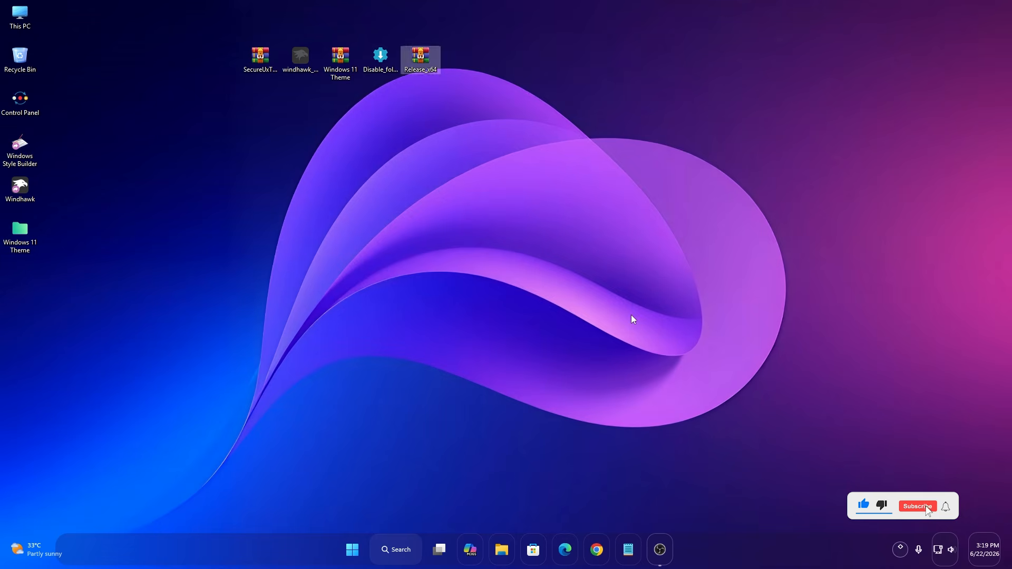
pyautogui.click(536, 397)
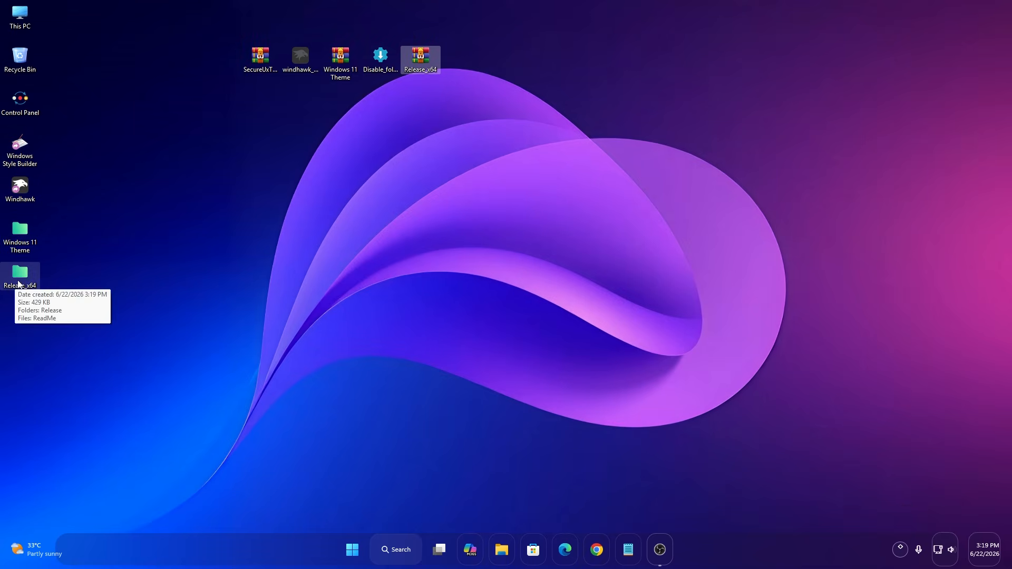
# Move the extracted Release_x64 folder from the desktop into the Documents folder.
pyautogui.doubleClick(19, 281)
pyautogui.rightClick(20, 285)
pyautogui.click(35, 295)
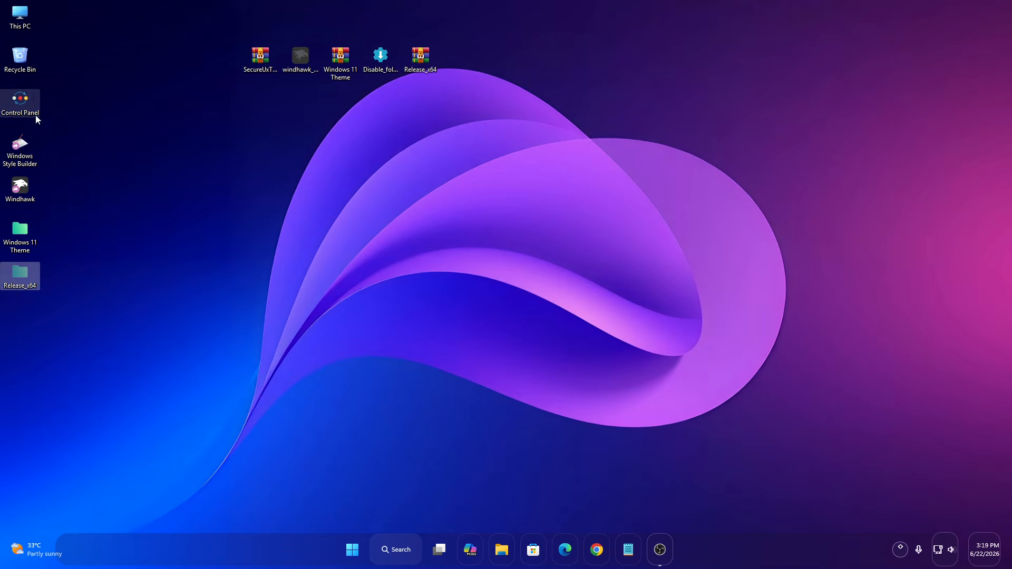
pyautogui.click(25, 22)
pyautogui.rightClick(24, 22)
pyautogui.click(63, 62)
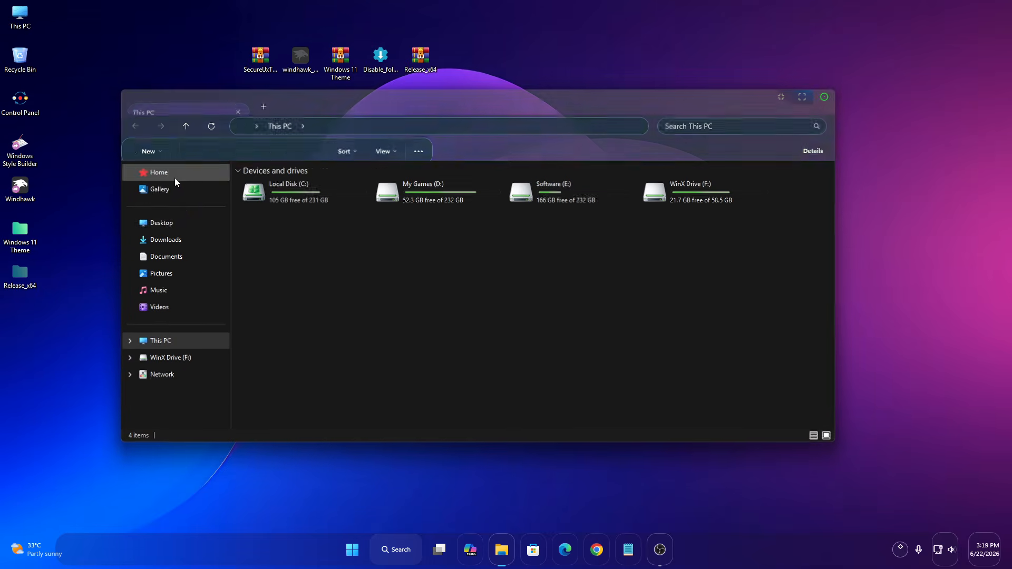
pyautogui.click(174, 258)
pyautogui.rightClick(338, 271)
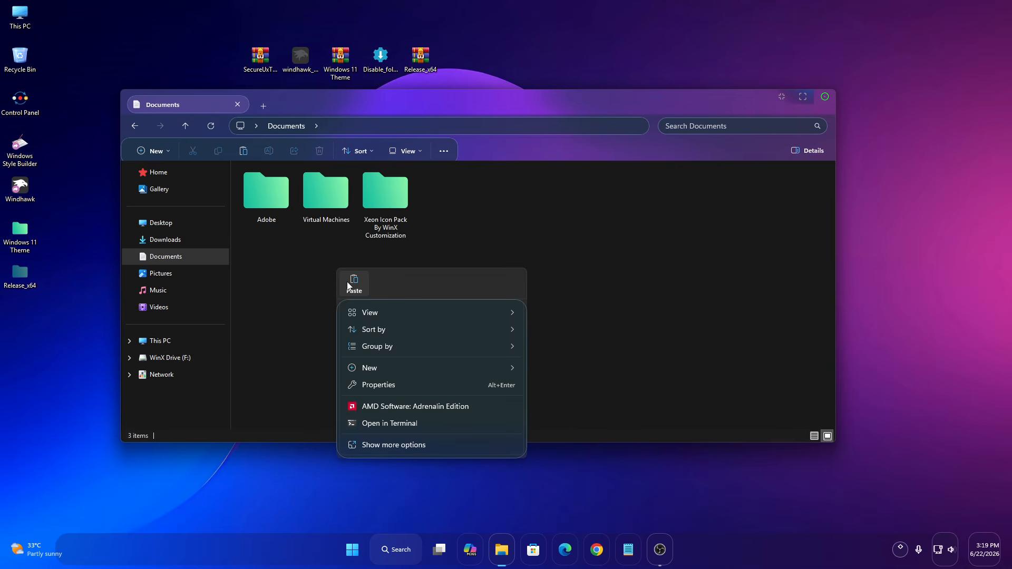
pyautogui.click(347, 285)
# Open the Release_x64 folder in Documents and go into its Release subfolder.
pyautogui.rightClick(444, 203)
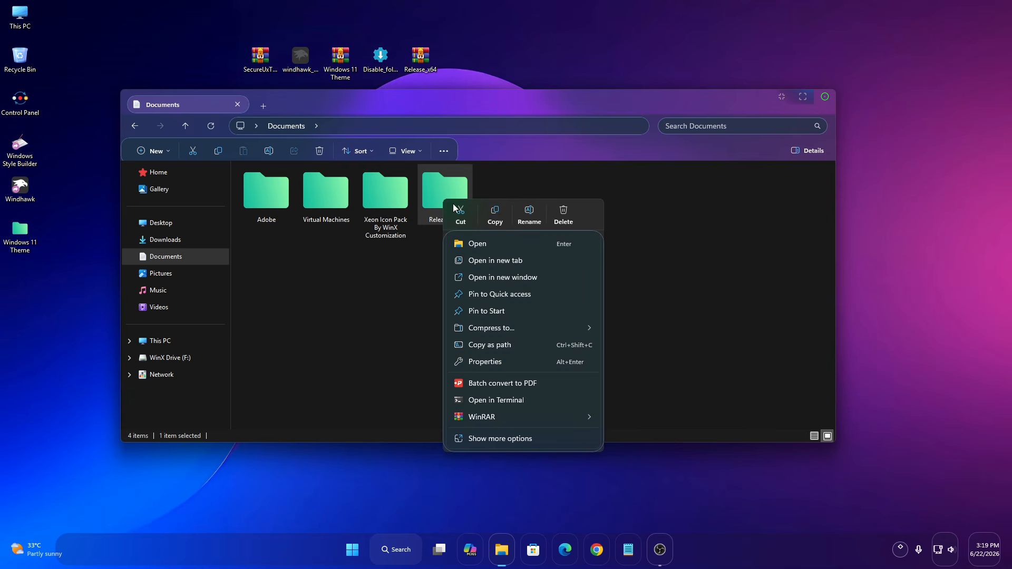
pyautogui.click(495, 243)
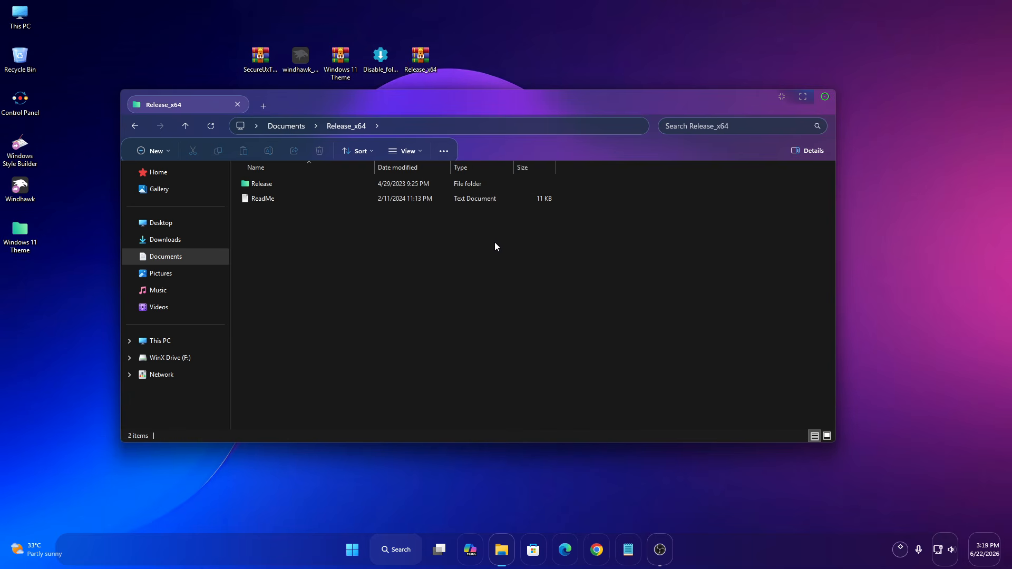
pyautogui.click(270, 185)
pyautogui.rightClick(271, 187)
pyautogui.click(308, 227)
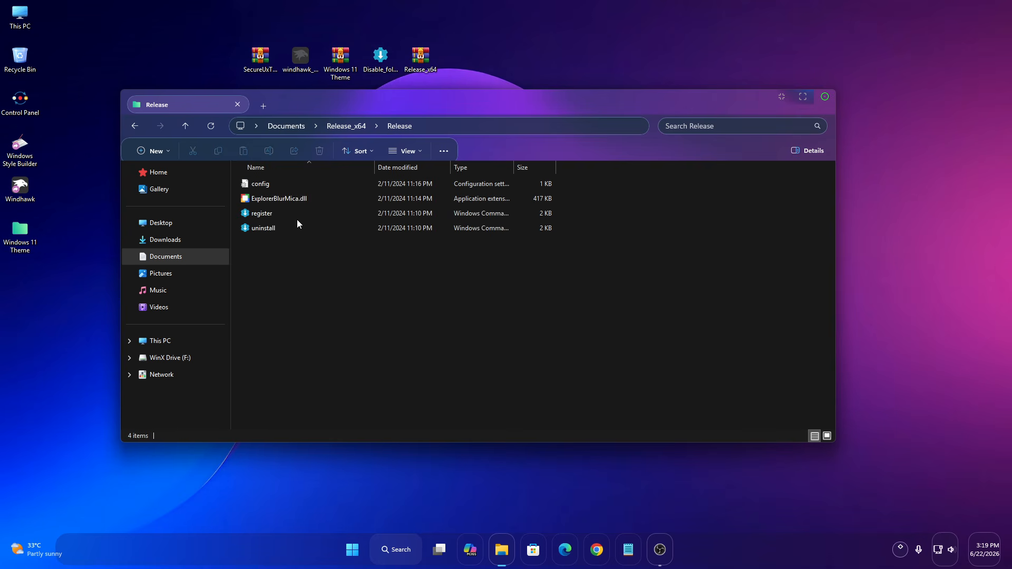
# Set showLine to False in the config file of the Release folder, save it, and close the editor.
pyautogui.click(267, 185)
pyautogui.rightClick(266, 186)
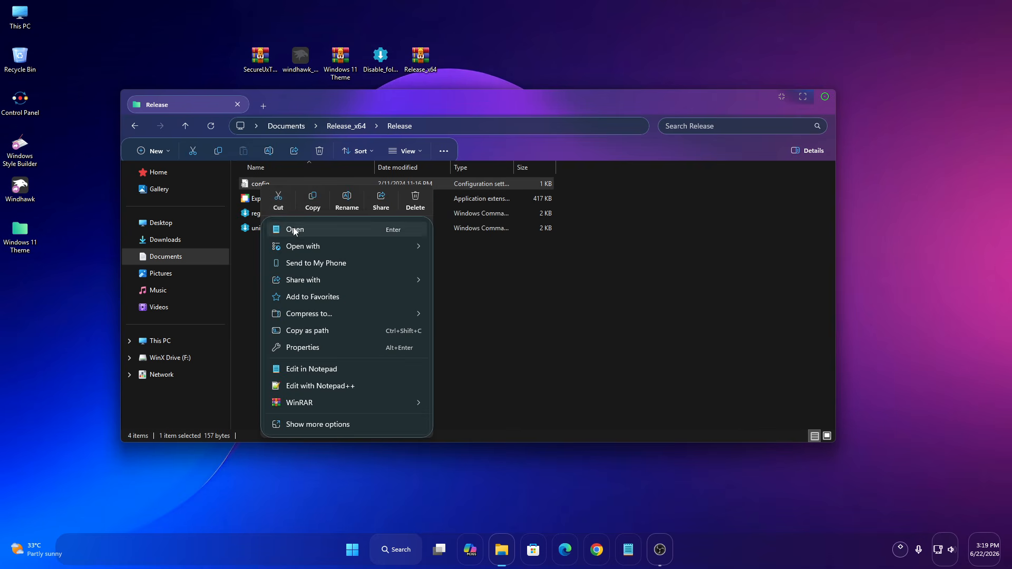
pyautogui.click(294, 229)
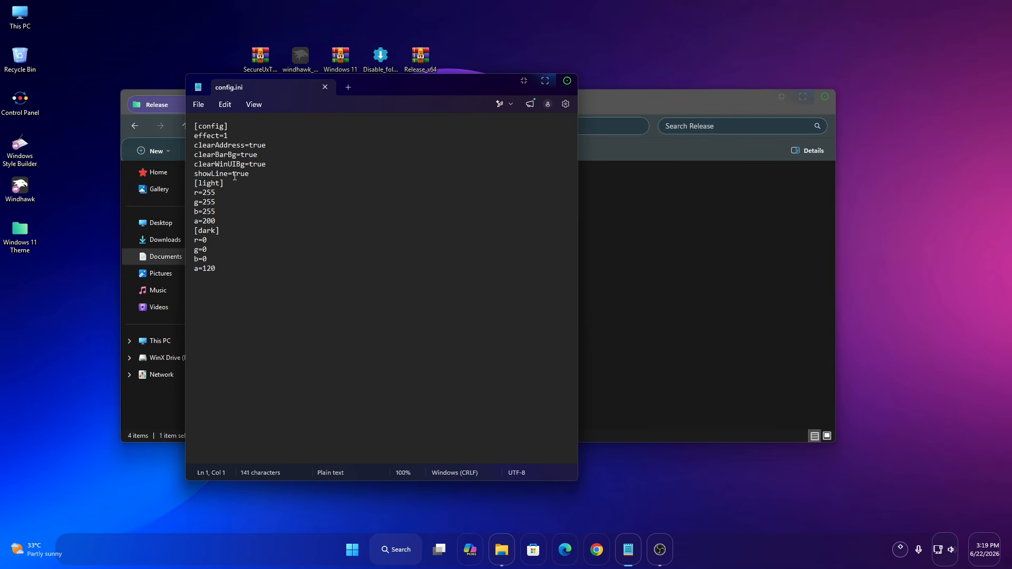
pyautogui.moveTo(232, 175); pyautogui.dragTo(250, 176)
pyautogui.click(198, 104)
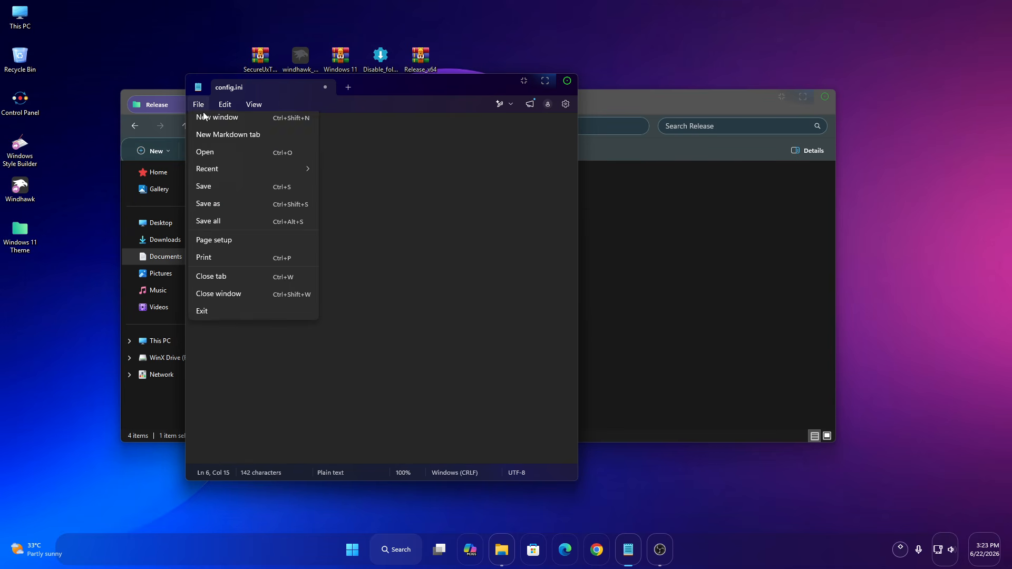
pyautogui.click(208, 208)
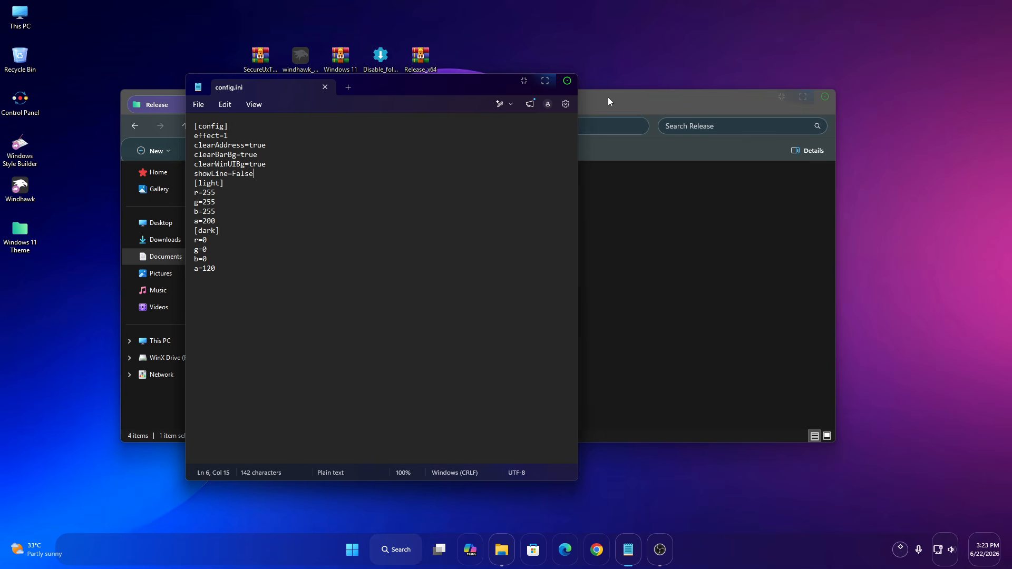
pyautogui.click(570, 85)
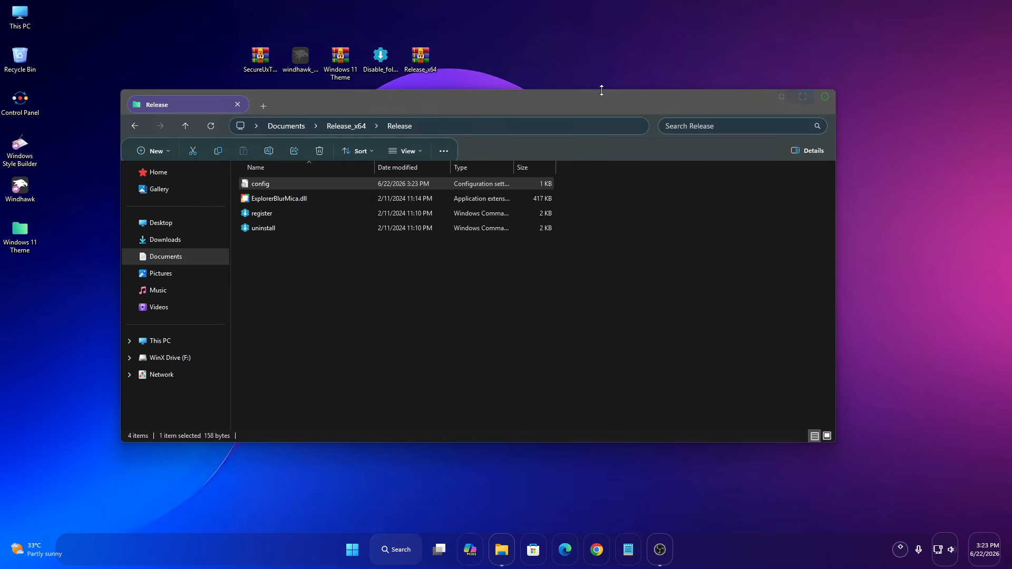
# Run the register script as administrator, and on opening This PC agree to block the ExplorerBlurMica.dll module.
pyautogui.rightClick(268, 215)
pyautogui.click(316, 308)
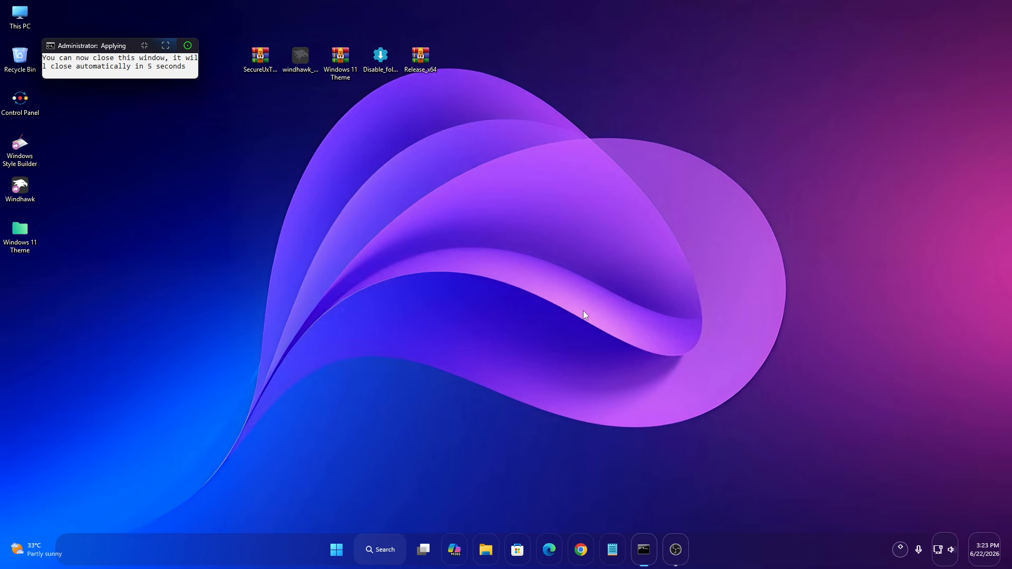
pyautogui.rightClick(16, 13)
pyautogui.click(63, 61)
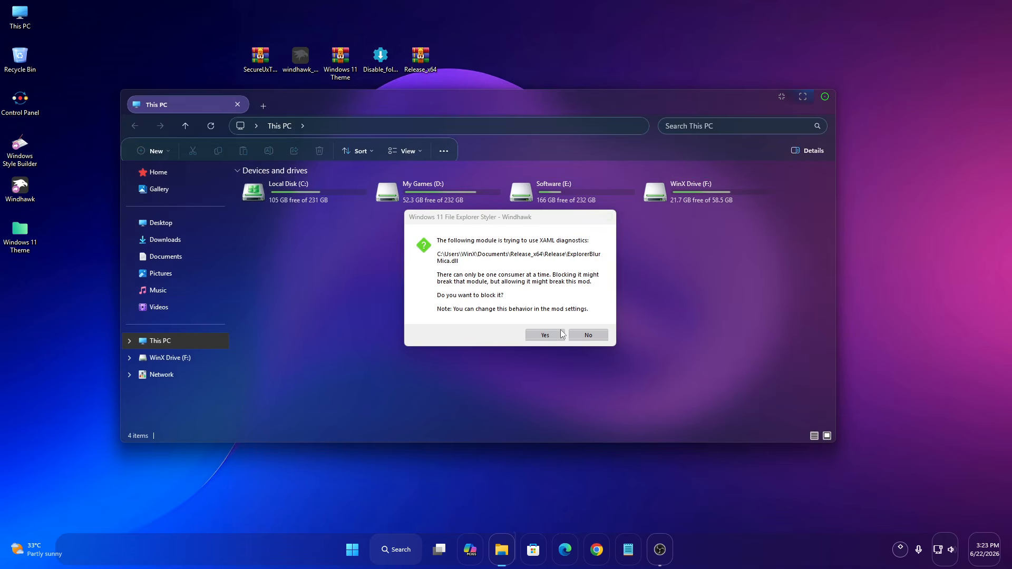
pyautogui.click(555, 335)
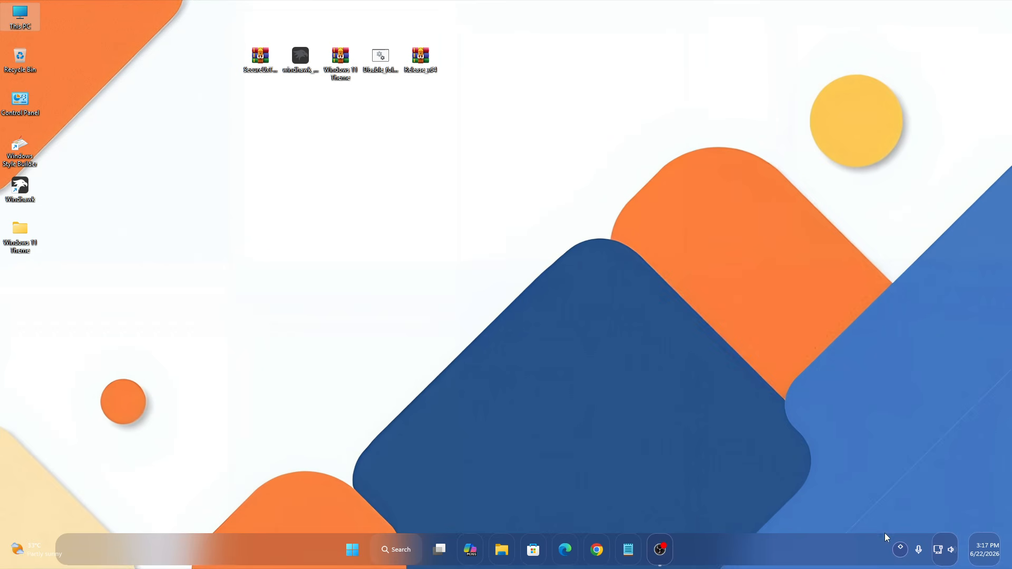
# Switch to Windhawk and search the available mods for "Taskbar Top".
pyautogui.click(900, 549)
pyautogui.rightClick(858, 473)
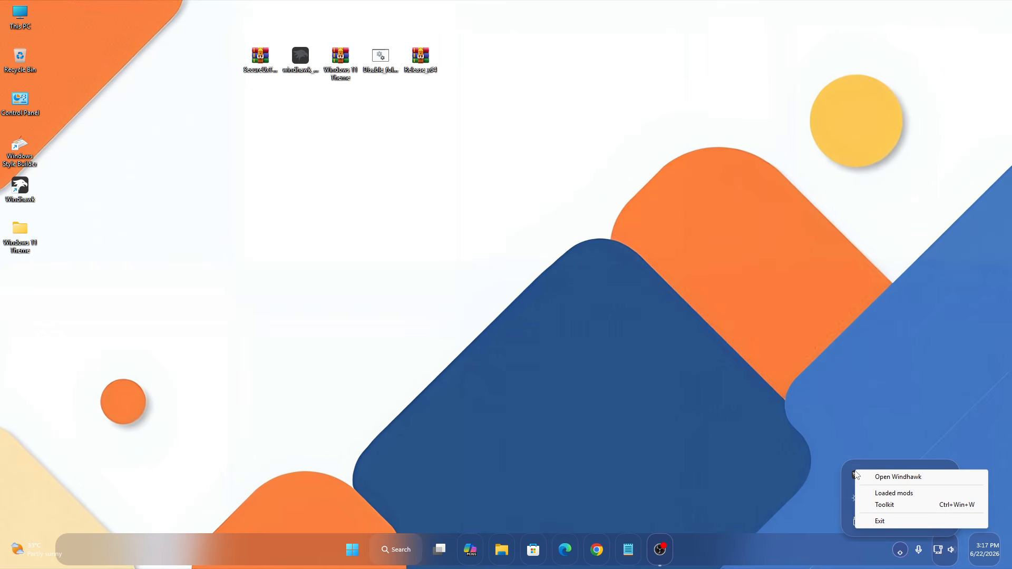
pyautogui.click(866, 477)
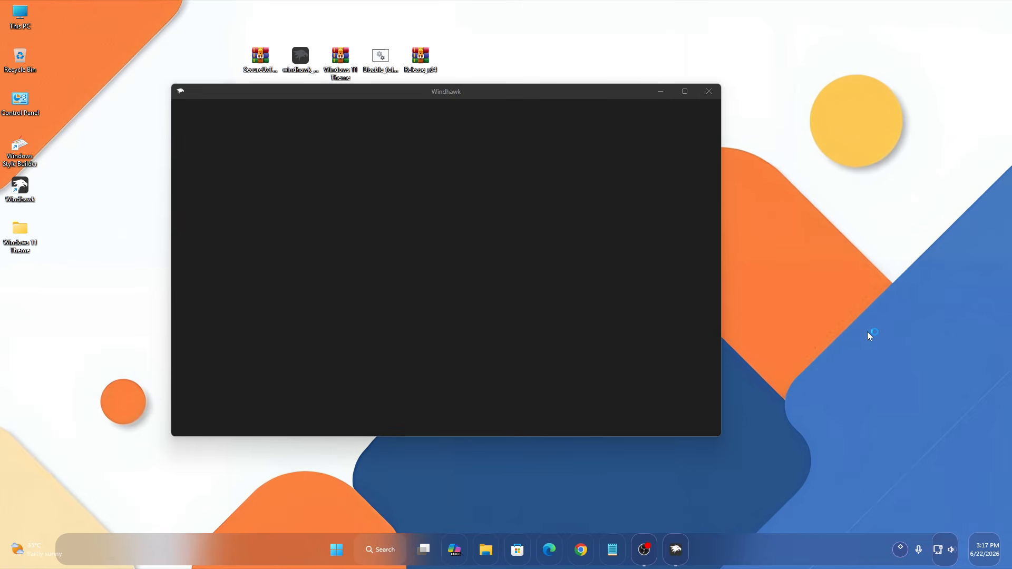
pyautogui.click(566, 131)
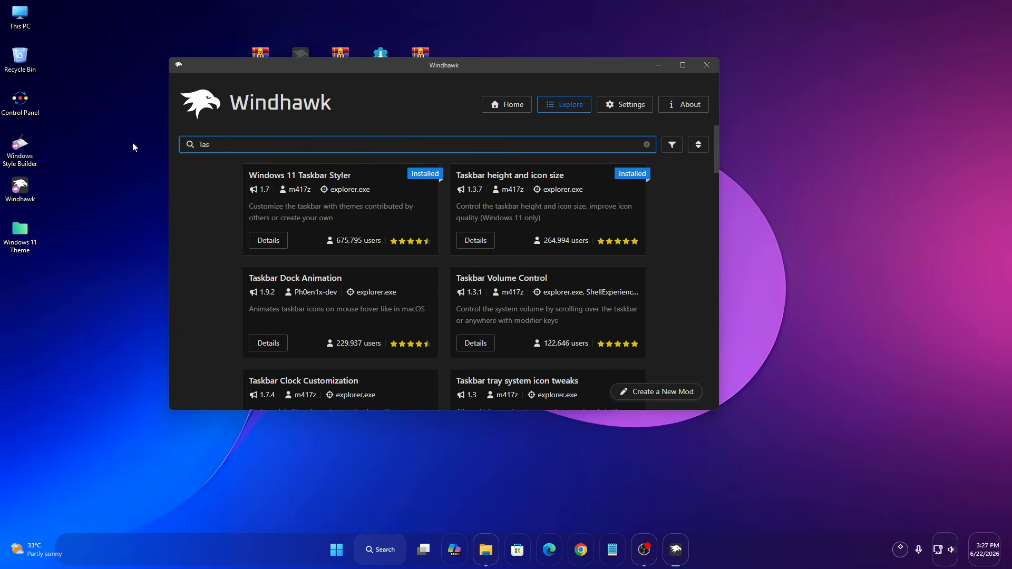
pyautogui.write('kbar Top')
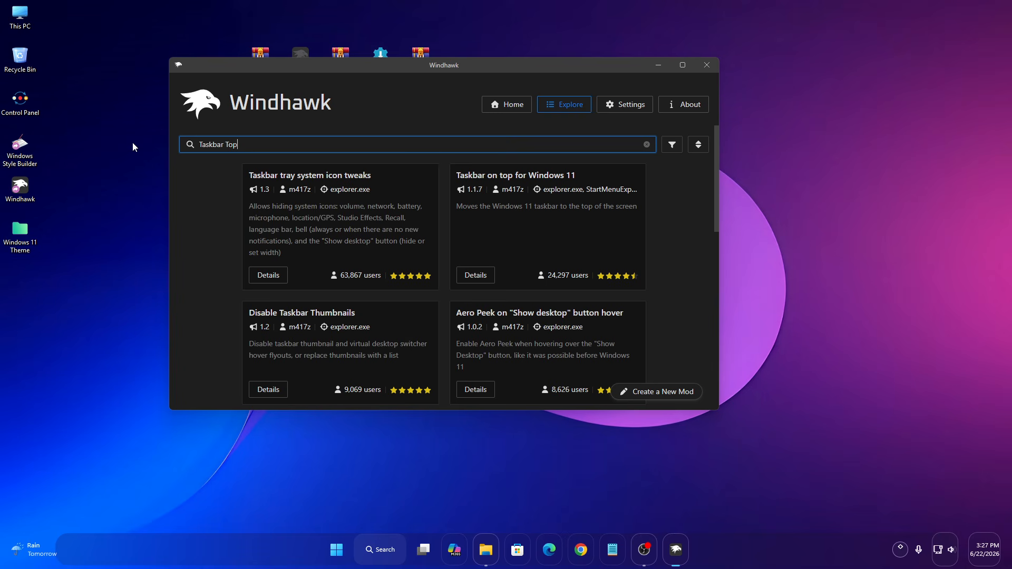
# Install the Taskbar on top for Windows 11 mod, accepting the risk, and close Windhawk.
pyautogui.click(474, 280)
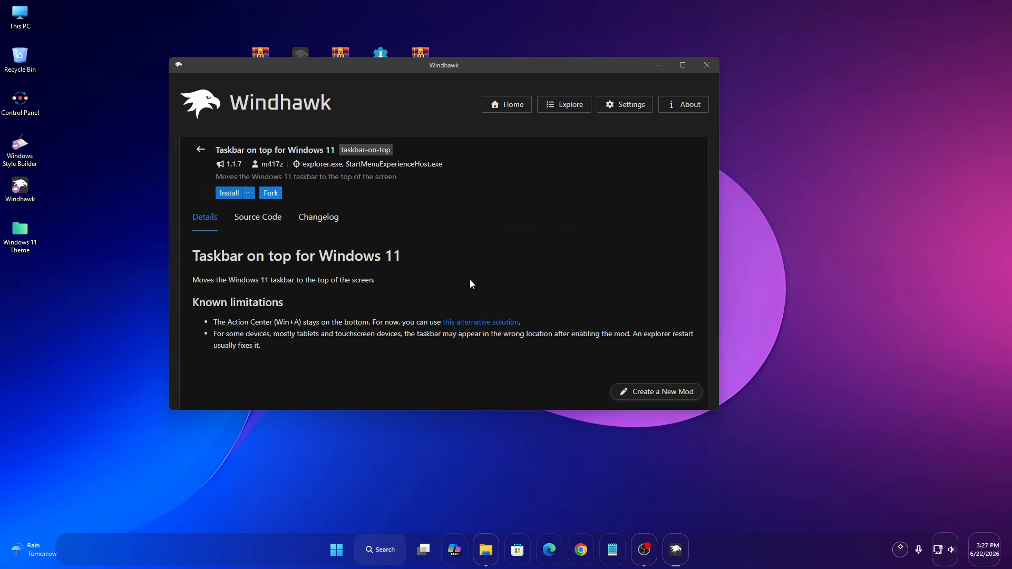
pyautogui.click(225, 199)
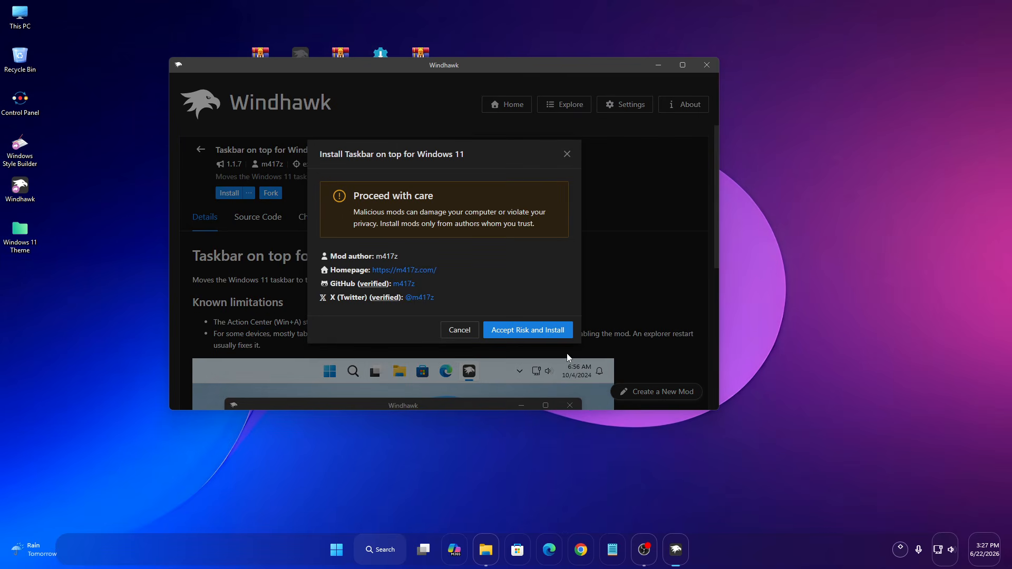
pyautogui.click(533, 332)
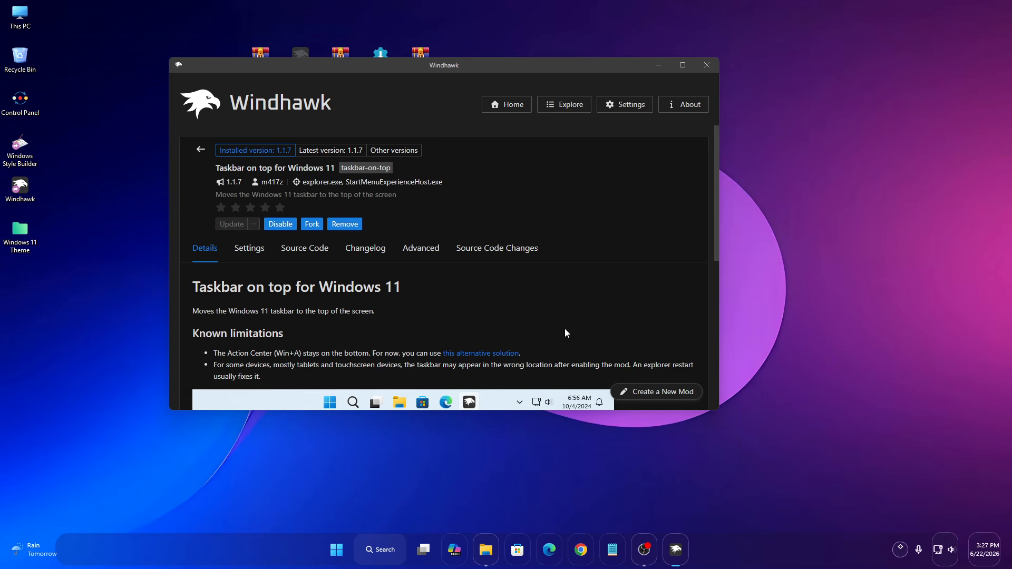
pyautogui.click(708, 65)
# Switch to Task Manager and search the running processes for "Windhaw".
pyautogui.rightClick(287, 33)
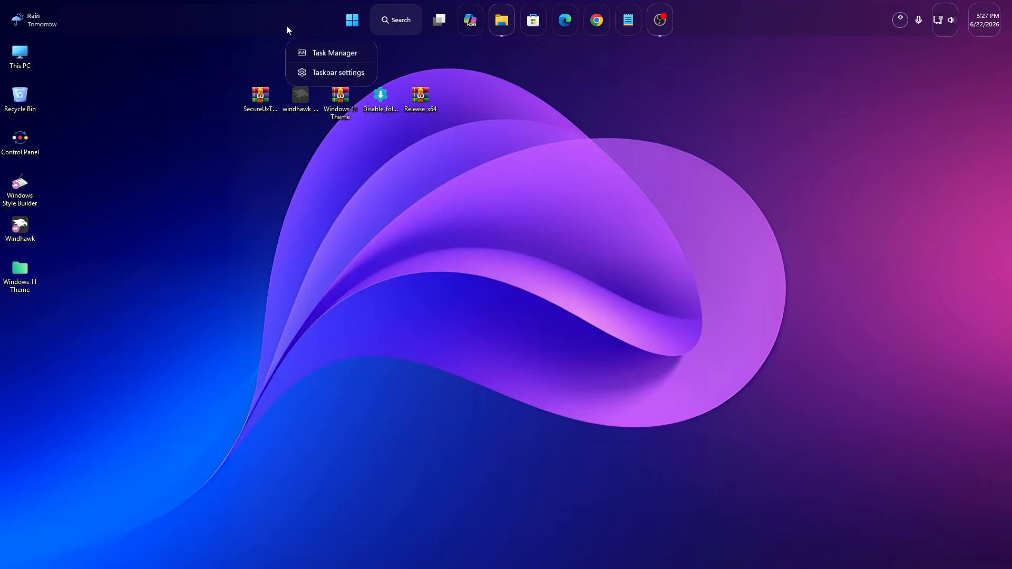
pyautogui.click(314, 59)
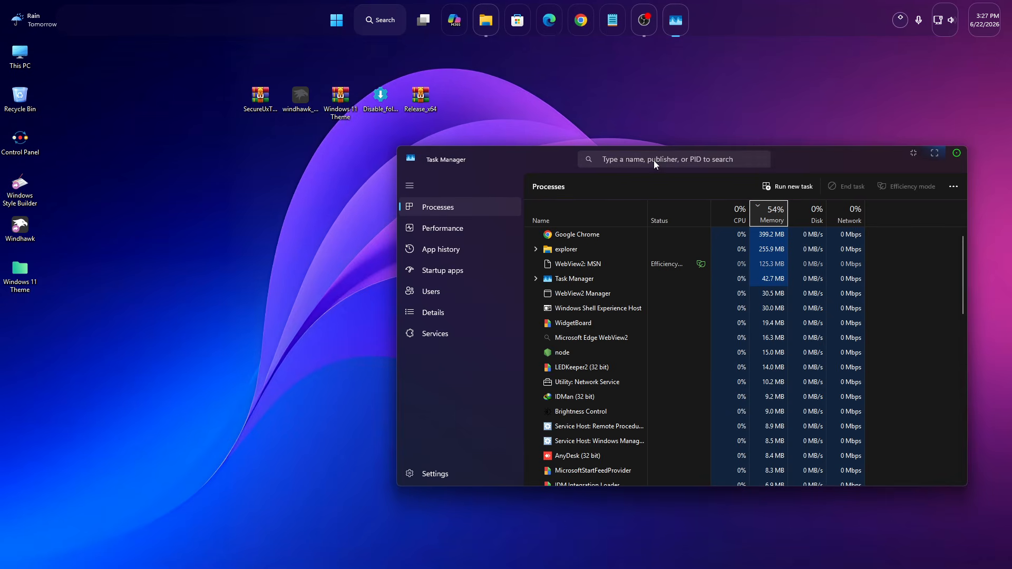
pyautogui.moveTo(632, 169); pyautogui.dragTo(409, 125)
pyautogui.click(408, 115)
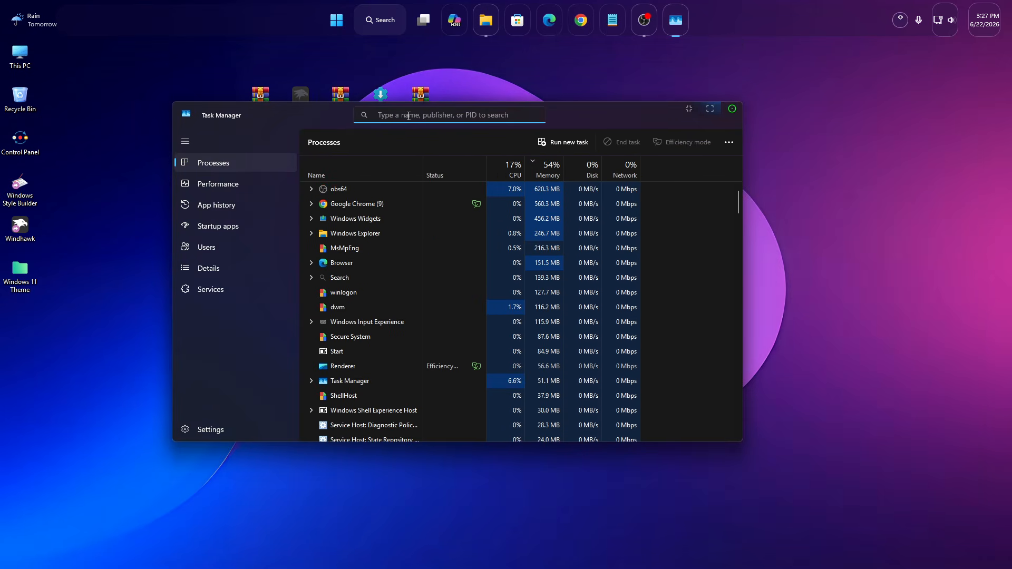
pyautogui.write('Wind')
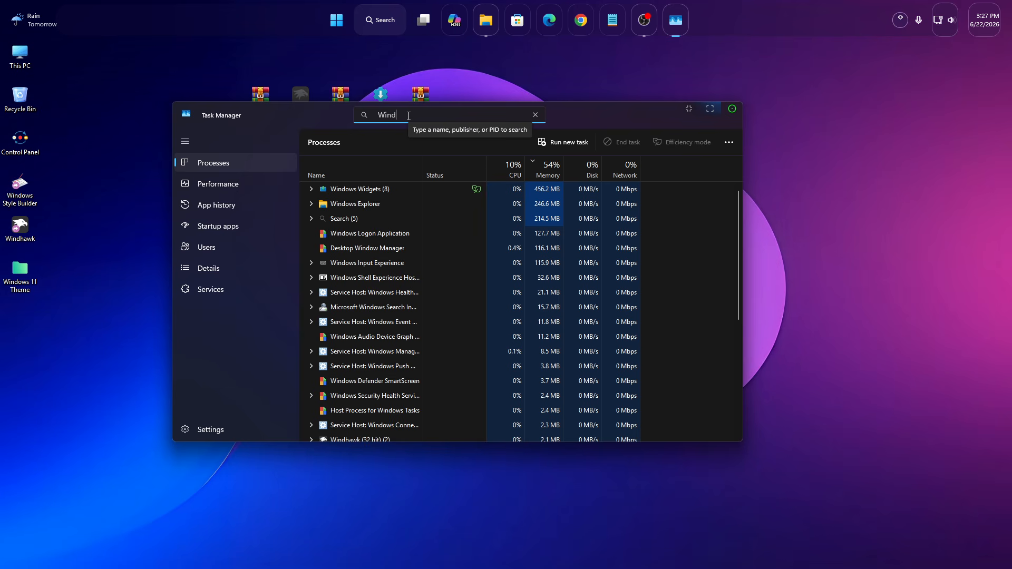
pyautogui.write('haw')
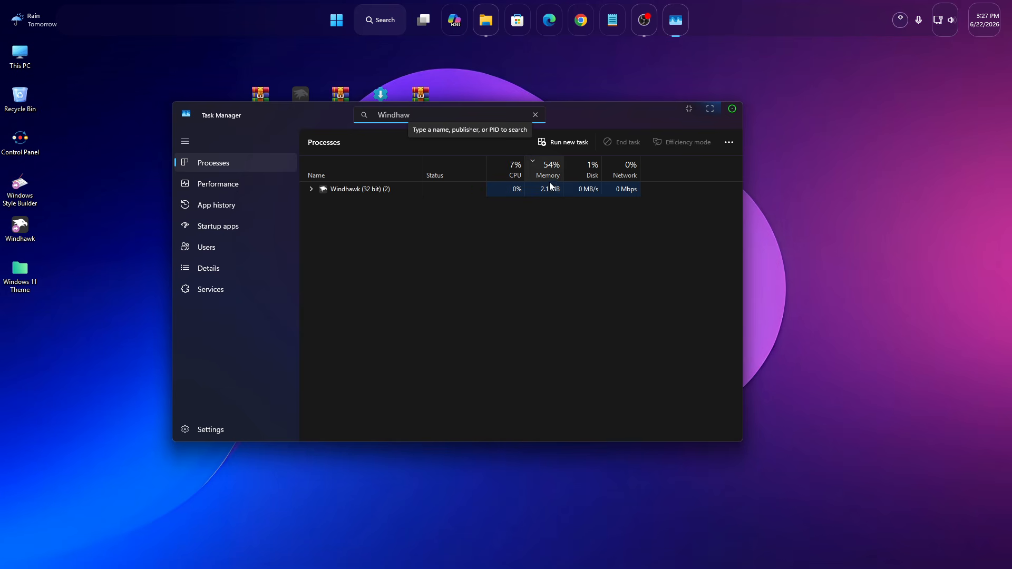
# Expand the Windhawk (32 bit) process group to view its child processes, and close Task Manager.
pyautogui.click(311, 189)
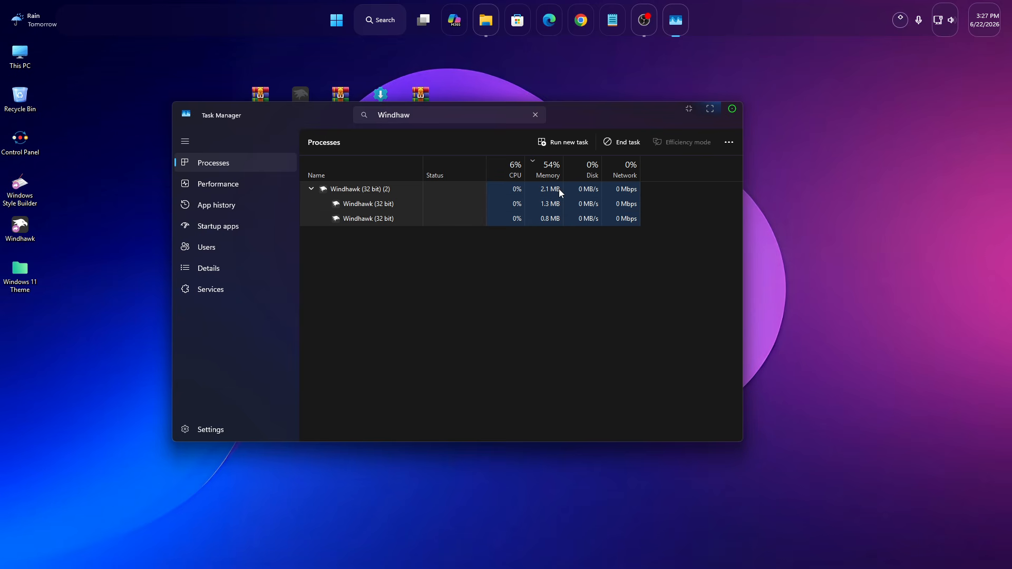
pyautogui.click(732, 110)
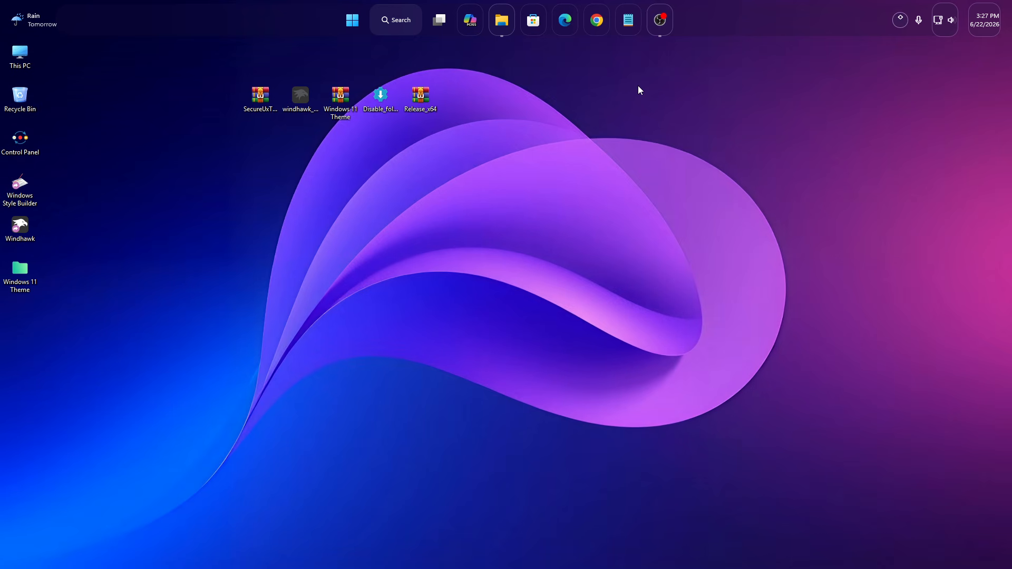
# Hide all icons on the desktop.
pyautogui.rightClick(639, 90)
pyautogui.moveTo(666, 99)
pyautogui.click(807, 197)
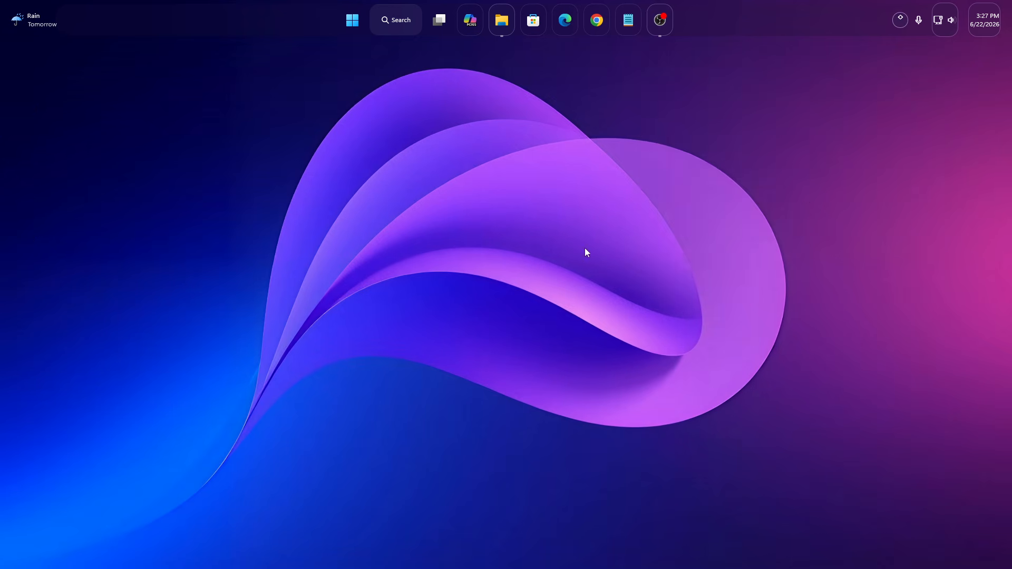
# Check the customized look of the Start menu and of This PC and Local Disk (C:) in File Explorer, and close the window.
pyautogui.click(362, 22)
pyautogui.click(354, 21)
pyautogui.click(501, 21)
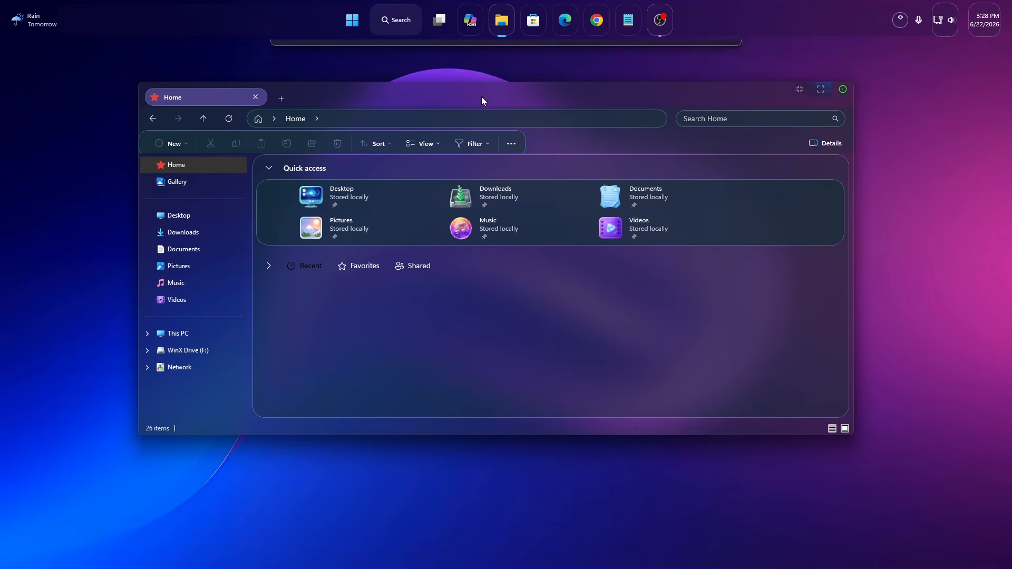
pyautogui.click(209, 332)
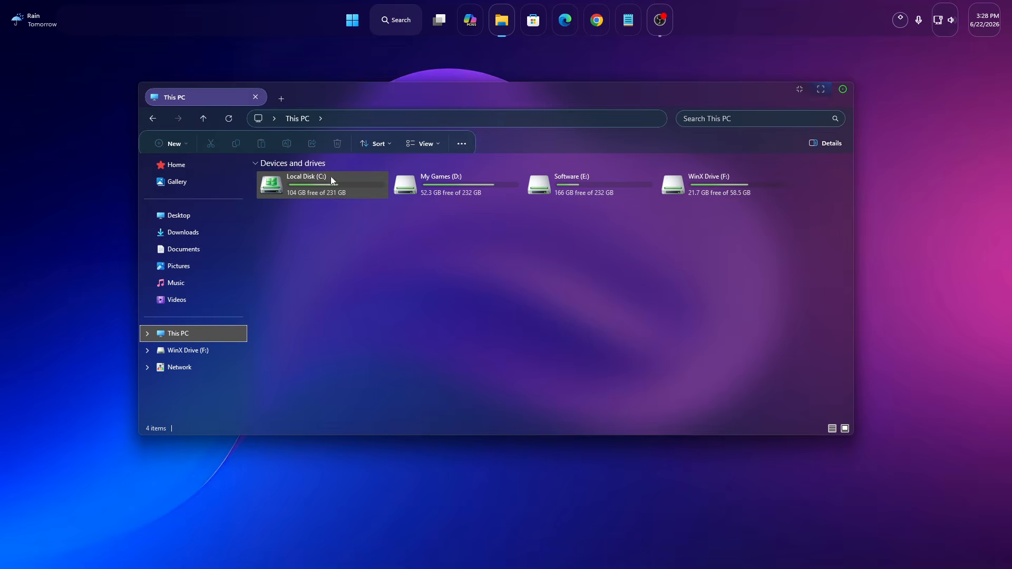
pyautogui.rightClick(352, 196)
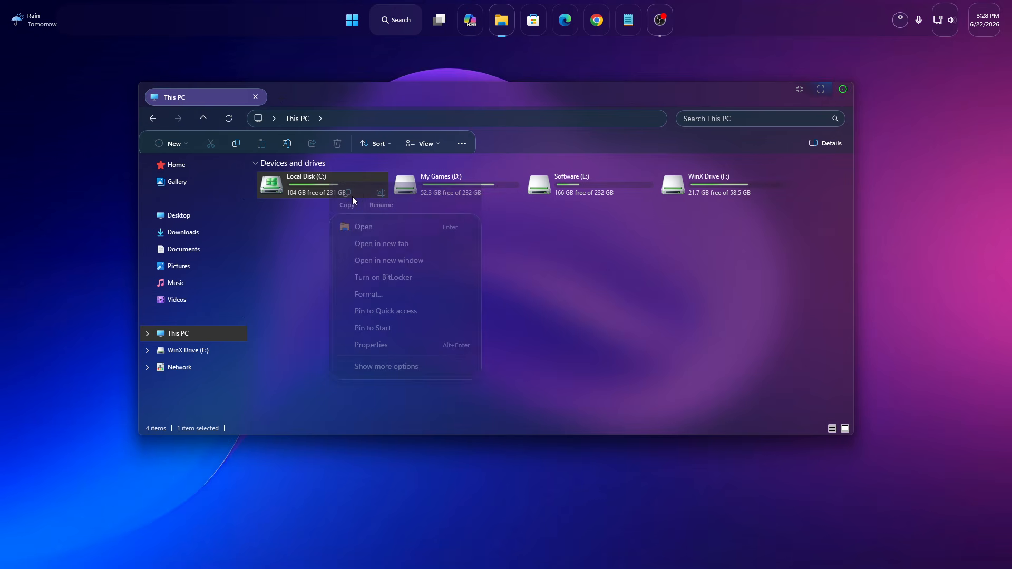
pyautogui.click(370, 226)
pyautogui.moveTo(305, 271); pyautogui.dragTo(760, 173)
pyautogui.click(844, 91)
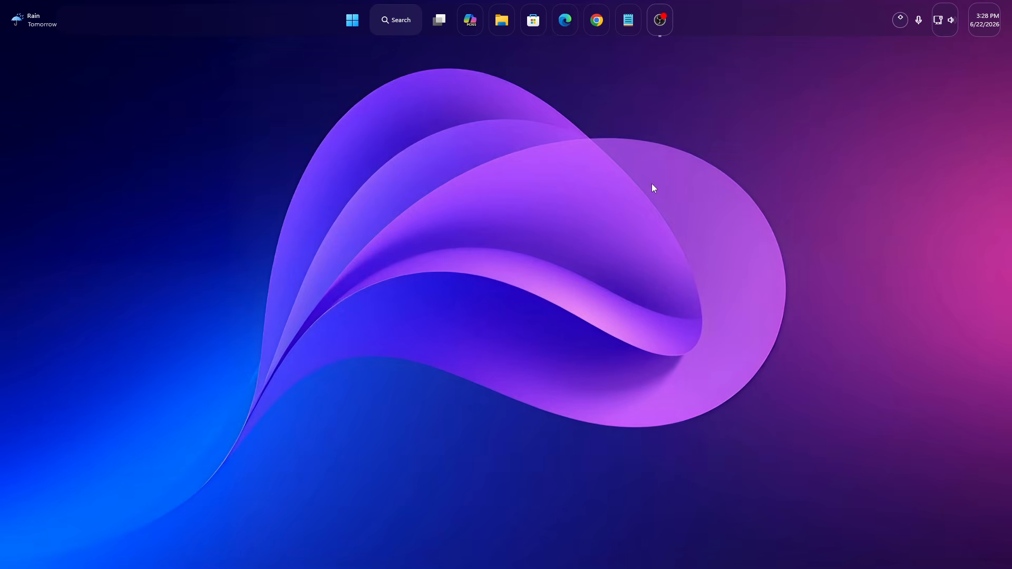